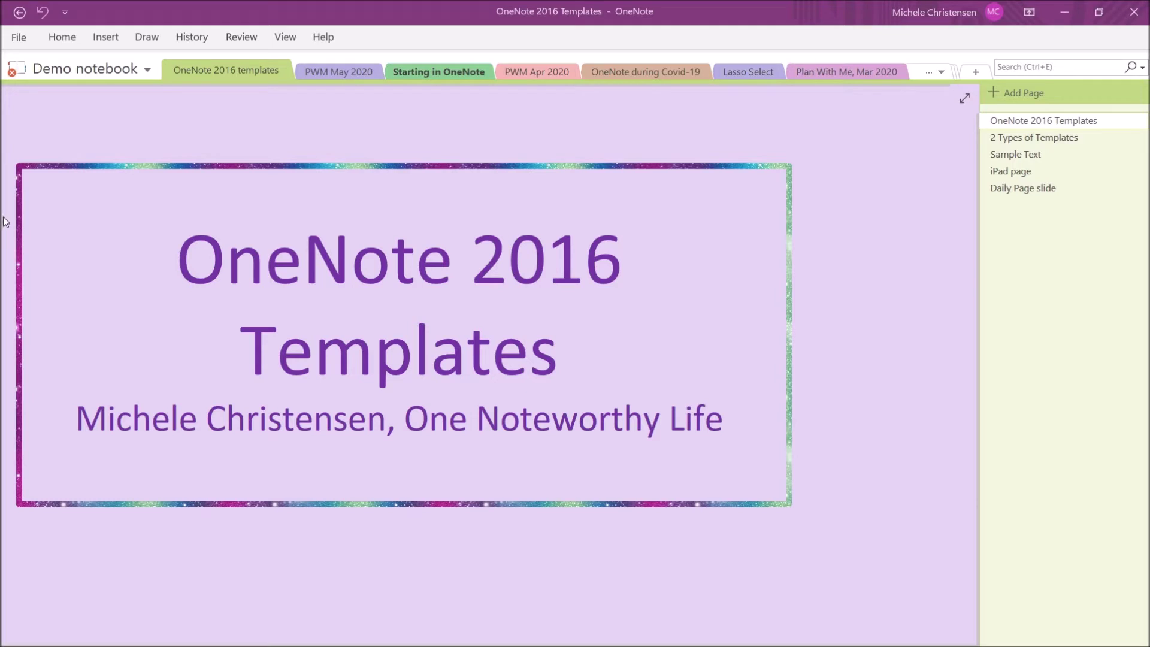
Step: Open the '2 Types of Templates' page listing Built-in and Custom (My Templates) types
{"action": "left_click", "coordinate": [987, 137]}
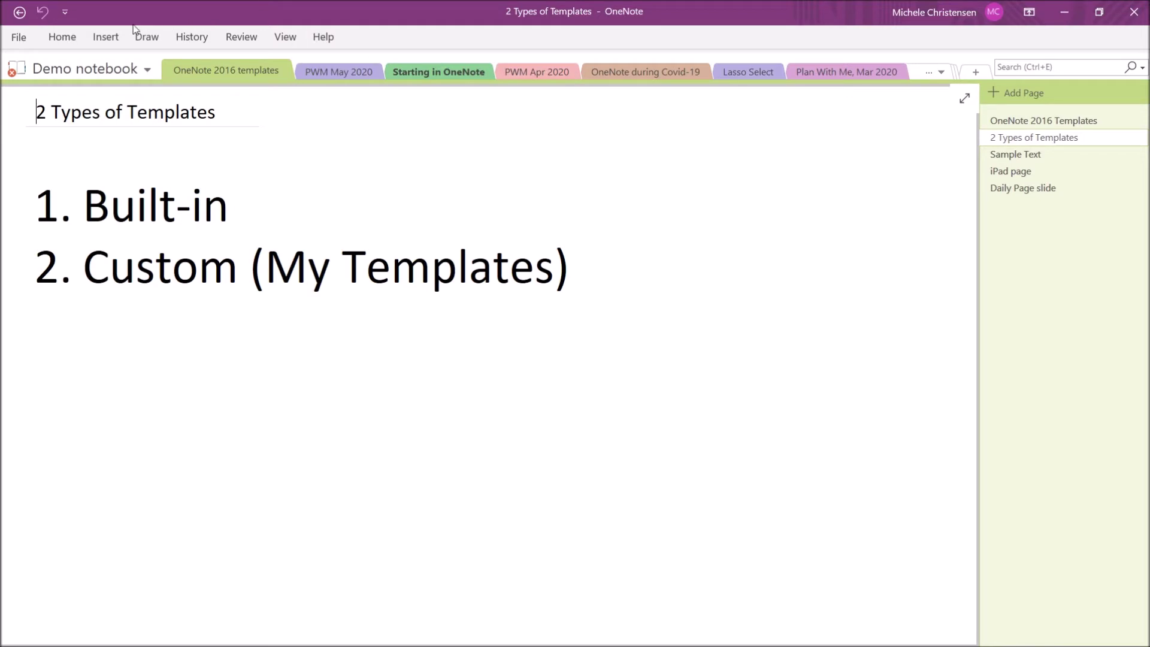
Step: Open the full Page Templates pane from Insert and expand the Academic category
{"action": "left_click", "coordinate": [106, 38]}
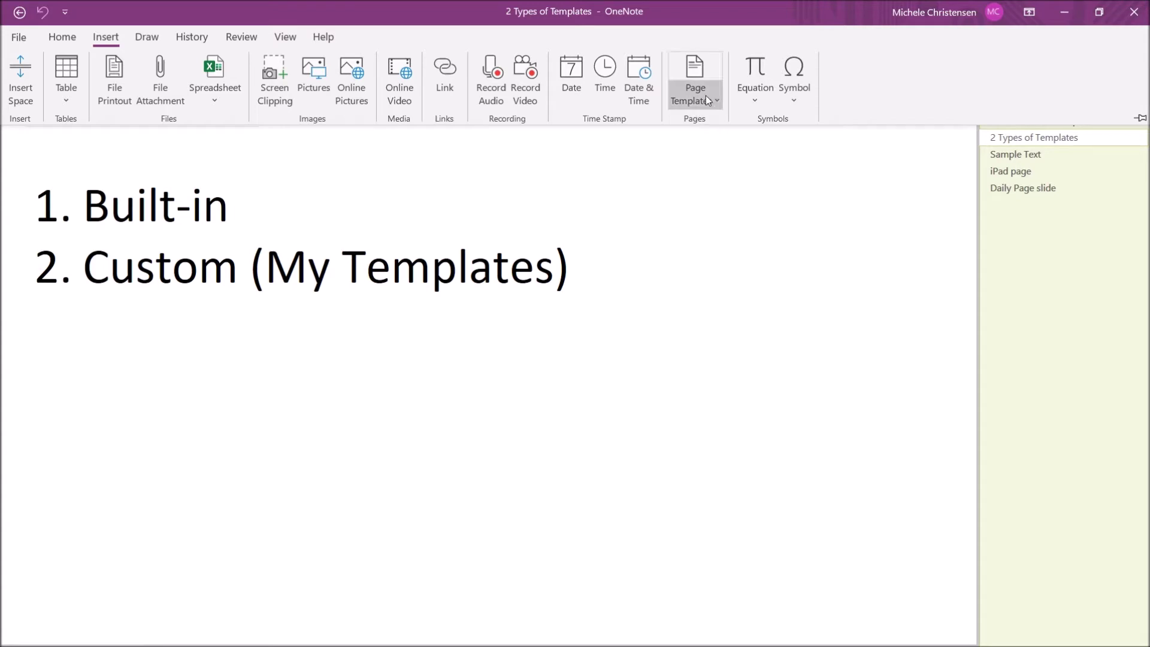
{"action": "left_click", "coordinate": [706, 95]}
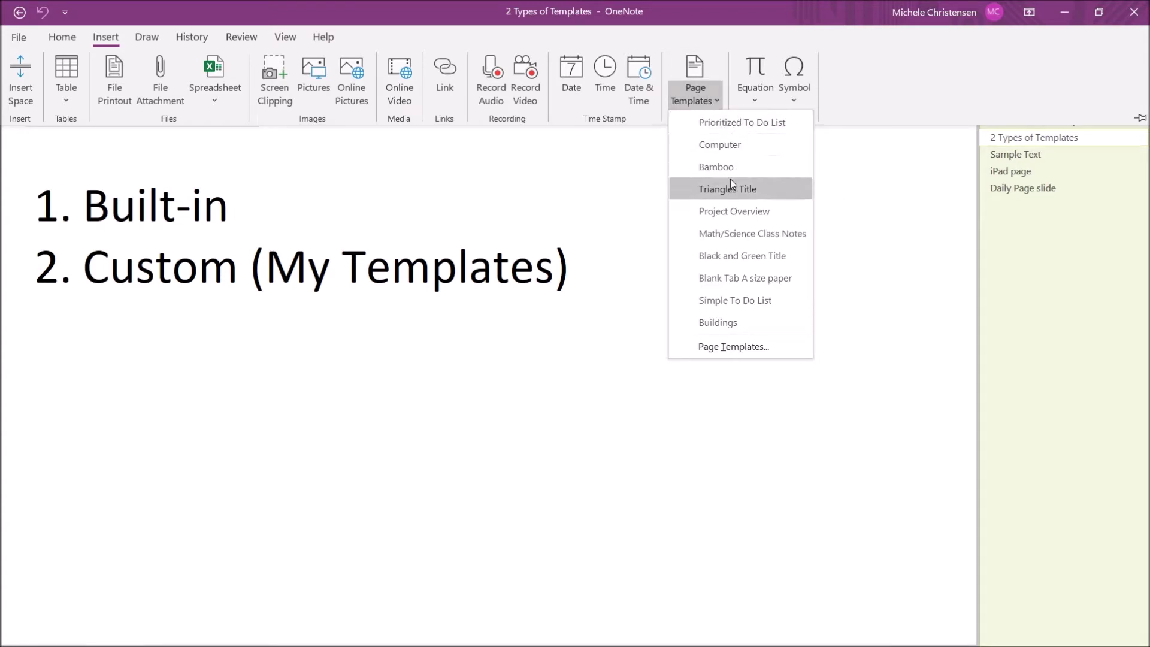
{"action": "left_click", "coordinate": [715, 347]}
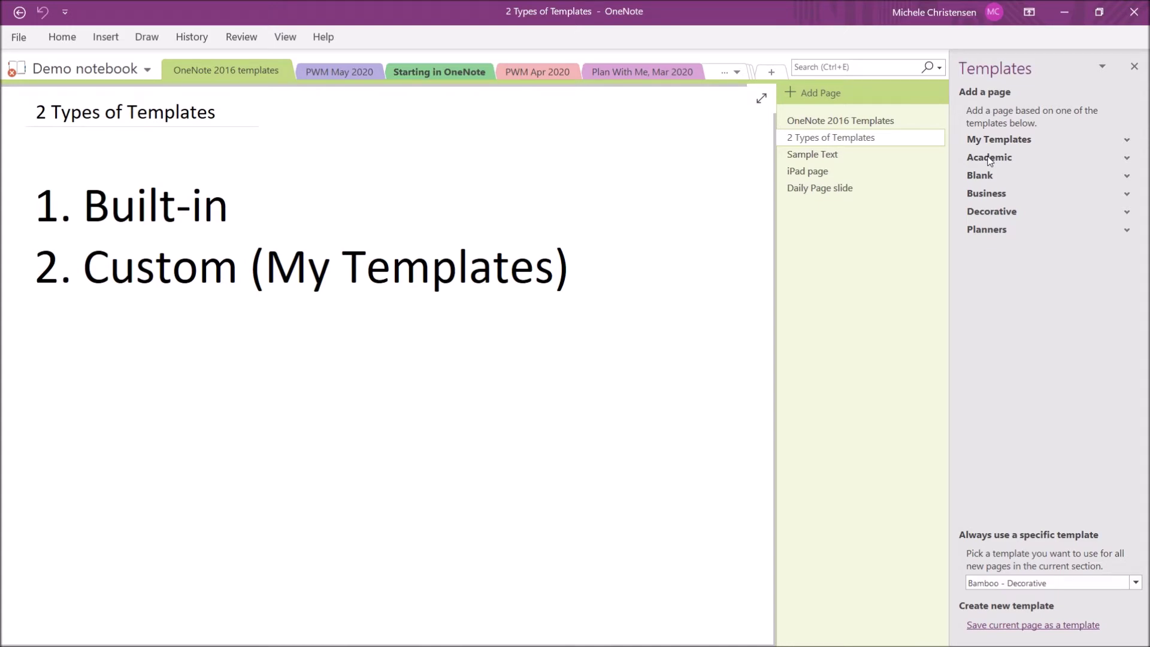
{"action": "left_click", "coordinate": [989, 159]}
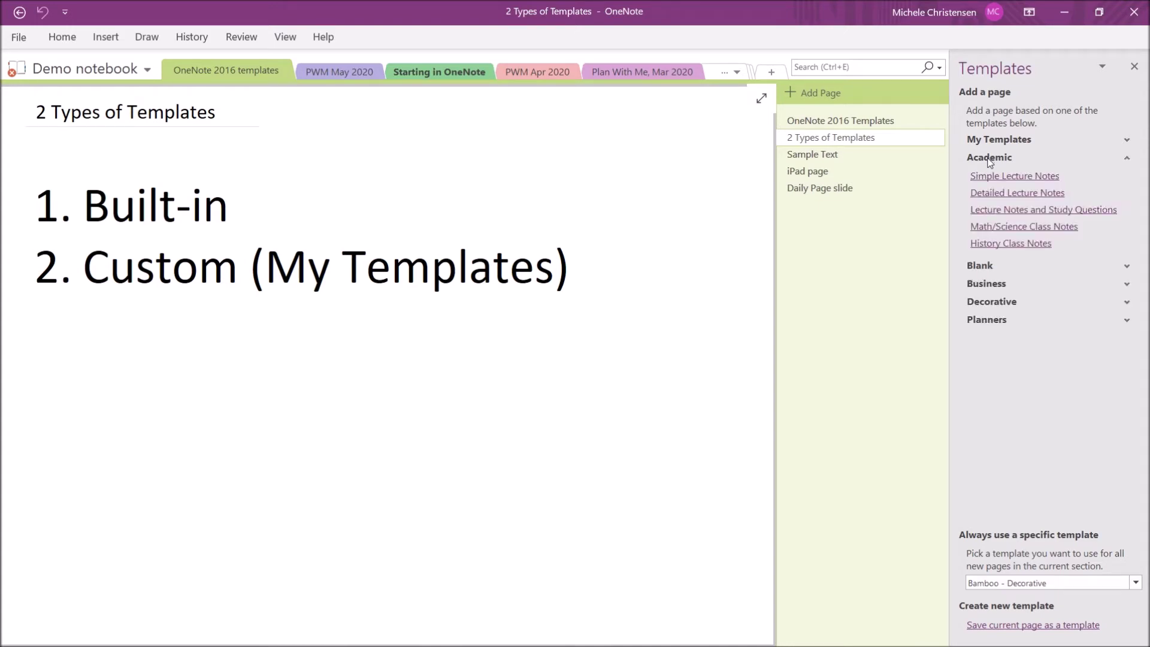
Step: Create a Math/Science Class Notes page and title it 'Math notes'
{"action": "left_click", "coordinate": [986, 228]}
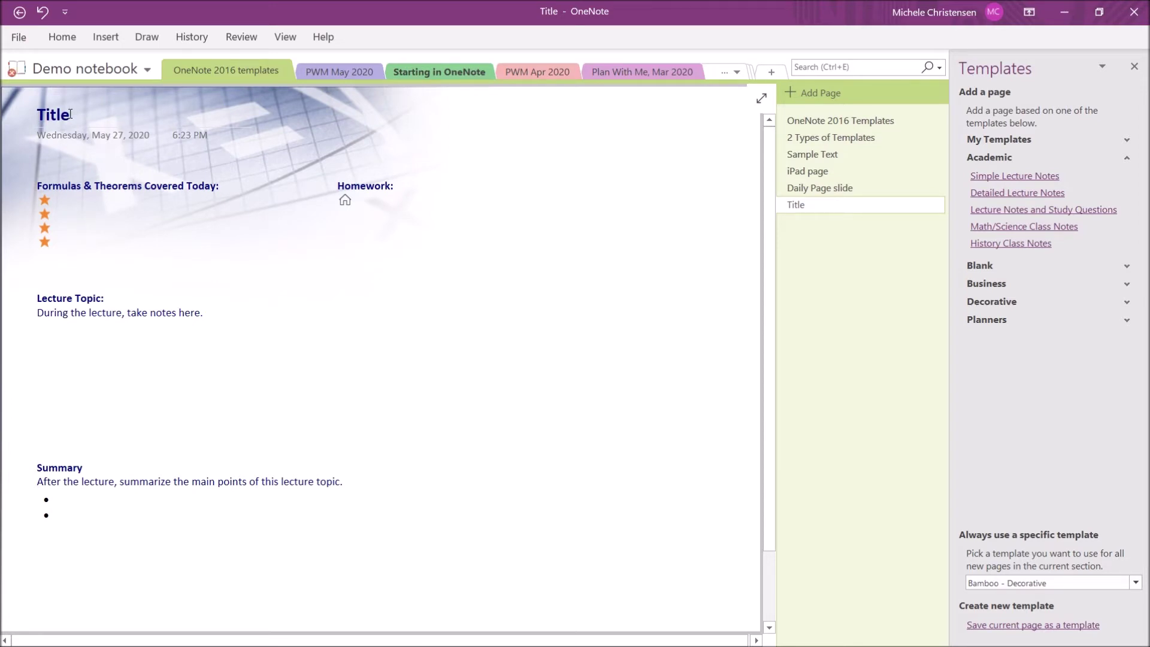
{"action": "key", "text": "BackSpace"}
{"action": "key", "text": "BackSpace"}
{"action": "key", "text": "BackSpace"}
{"action": "key", "text": "BackSpace"}
{"action": "key", "text": "BackSpace"}
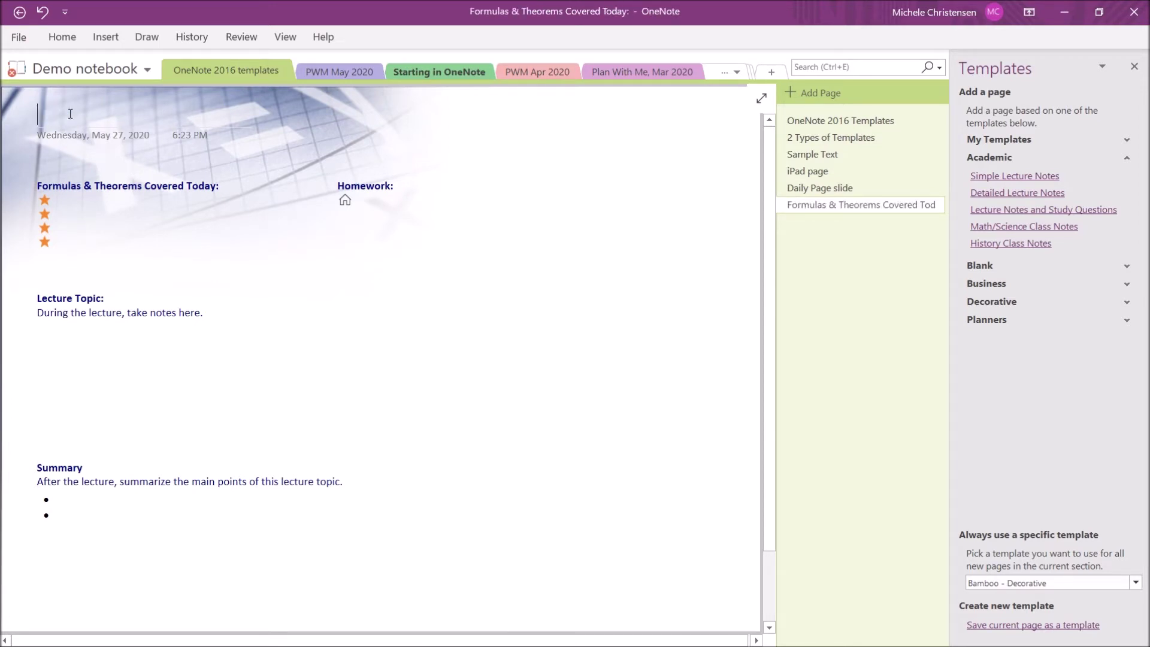
{"action": "type", "text": "Math notes"}
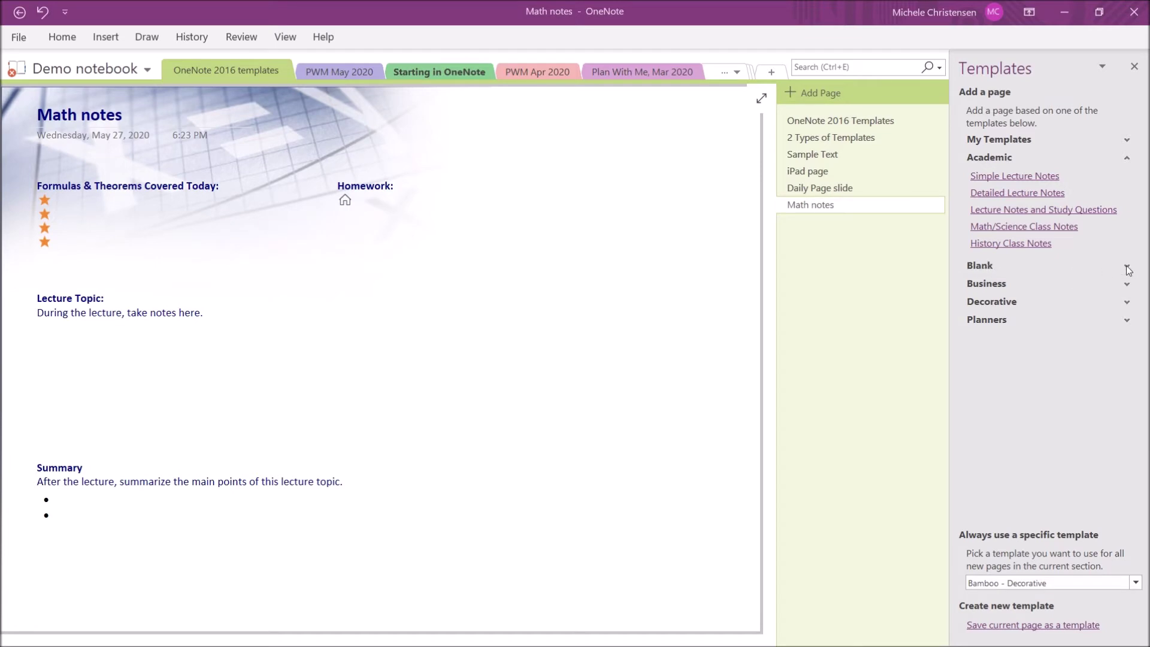
Step: Collapse Academic, browse the Blank templates, collapse them, then expand the Business category
{"action": "left_click", "coordinate": [1127, 159]}
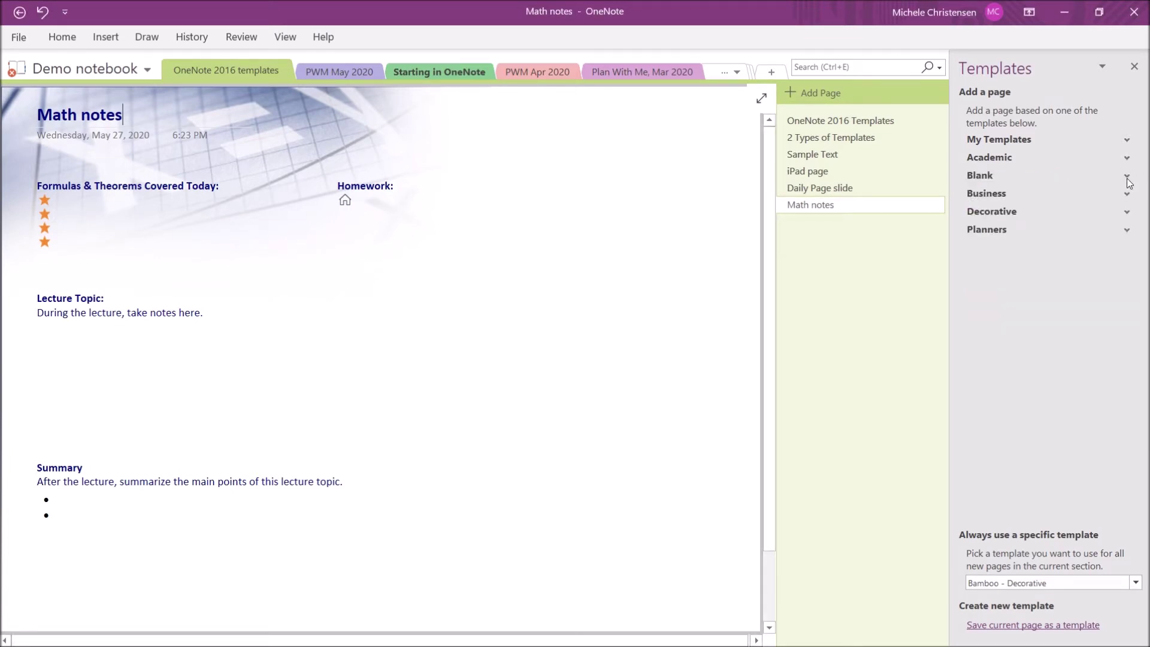
{"action": "left_click", "coordinate": [1127, 176]}
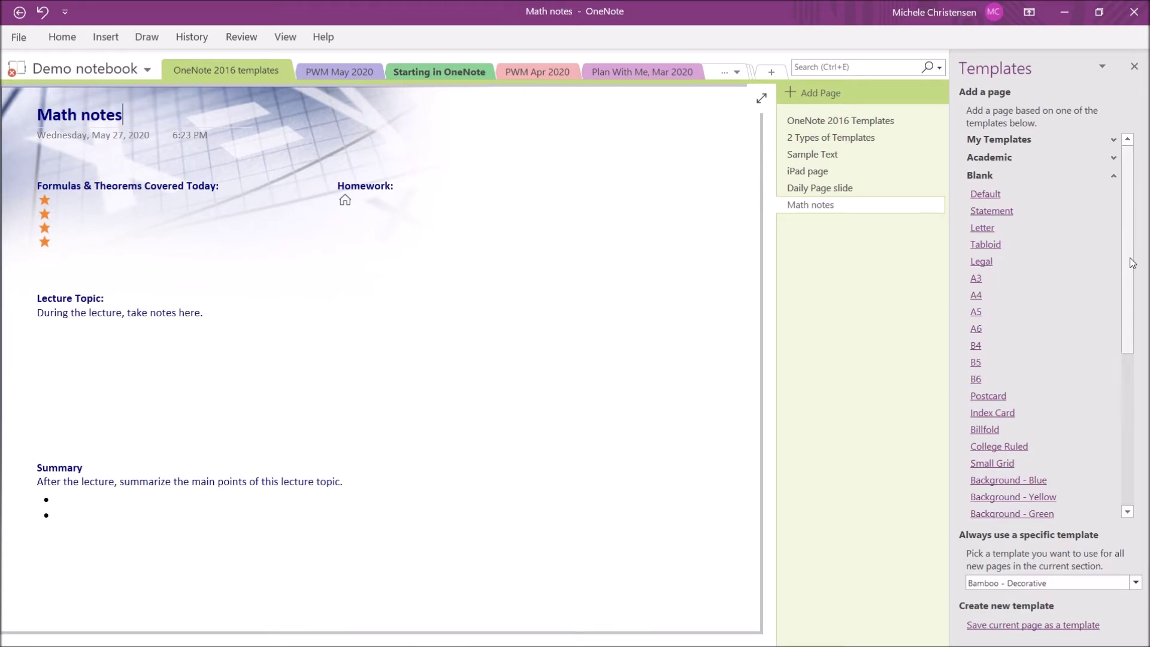
{"action": "scroll", "coordinate": [1027, 350], "scroll_direction": "down", "scroll_amount": 4}
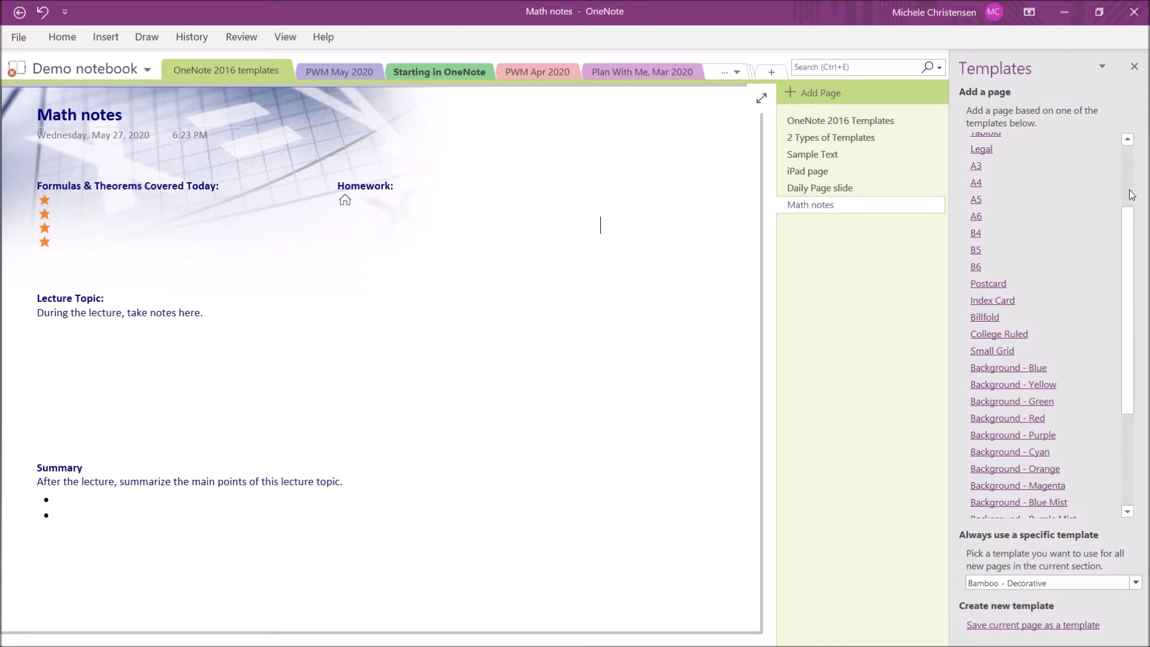
{"action": "scroll", "coordinate": [1132, 195], "scroll_direction": "up", "scroll_amount": 3}
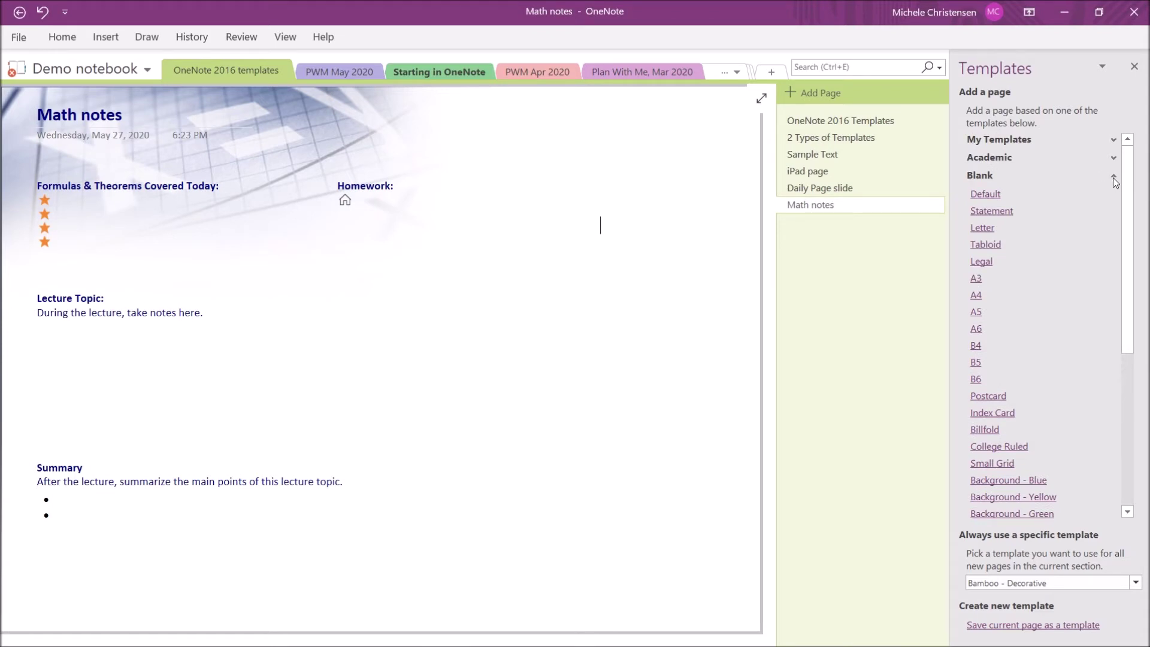
{"action": "left_click", "coordinate": [1115, 177]}
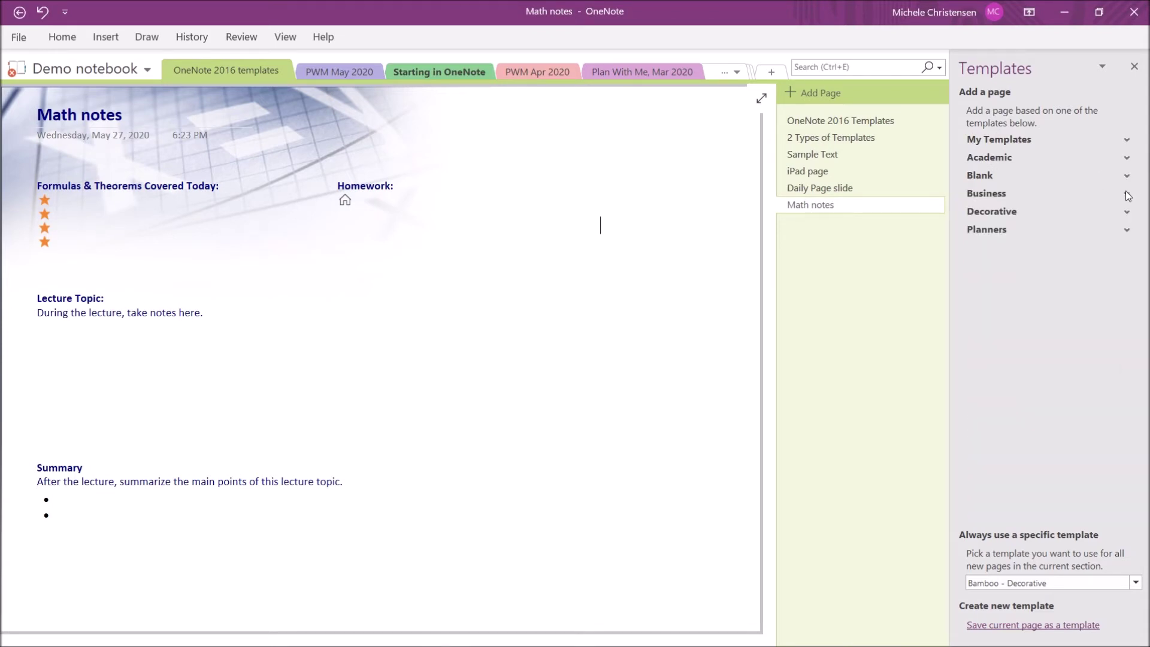
{"action": "left_click", "coordinate": [1127, 194]}
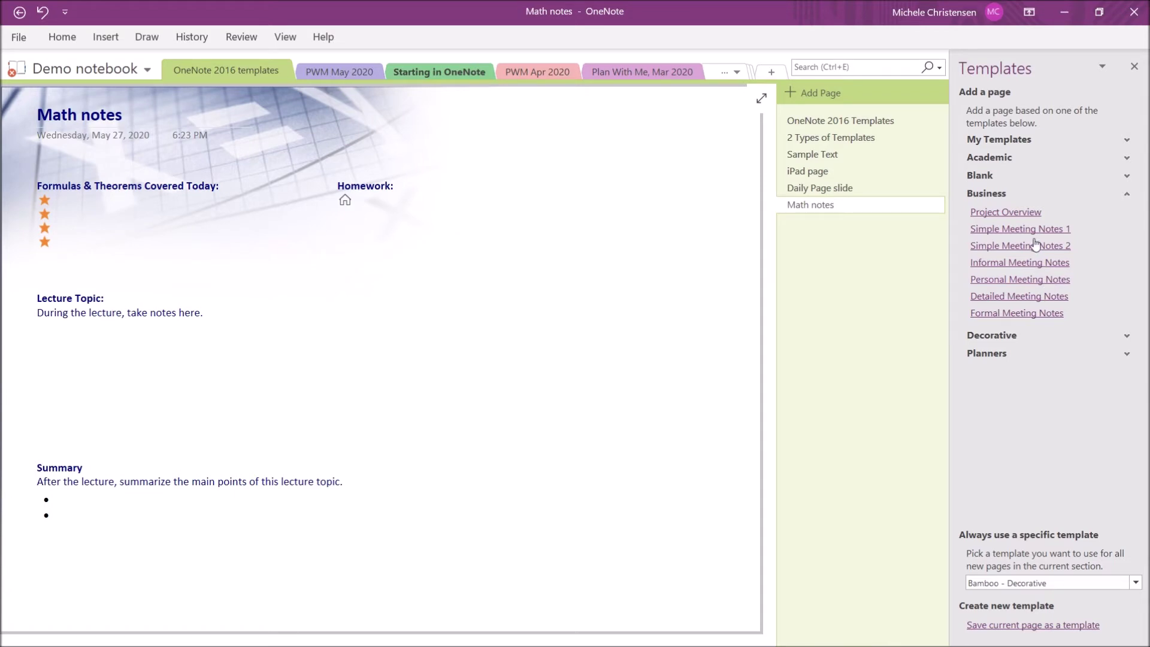
Step: Add a Project Overview page from Business templates, then collapse the Business category
{"action": "left_click", "coordinate": [1010, 214]}
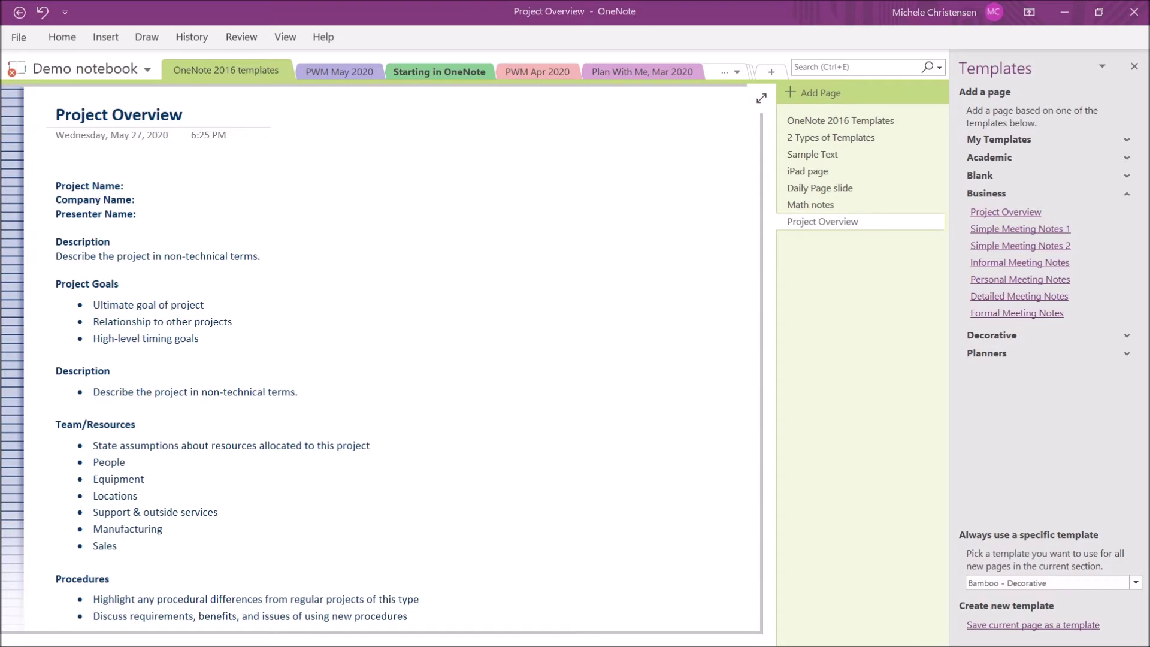
{"action": "left_click", "coordinate": [1127, 193]}
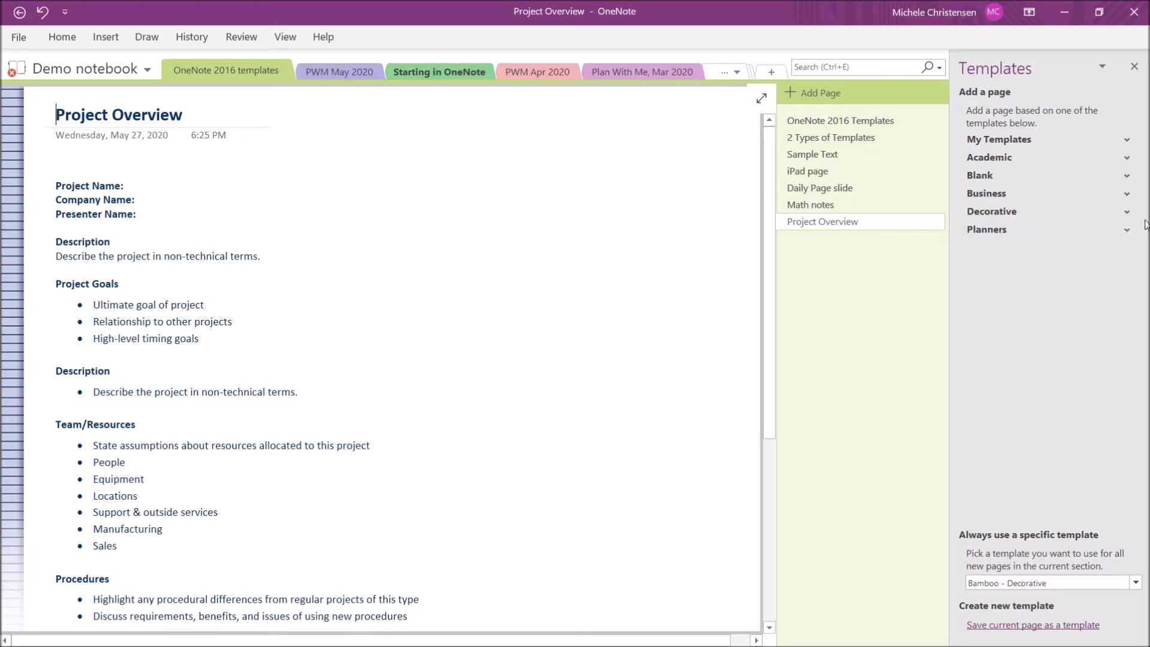
Step: Expand the Decorative category to show Blue Stripe Title, Chain Title and Bamboo templates
{"action": "left_click", "coordinate": [1127, 212]}
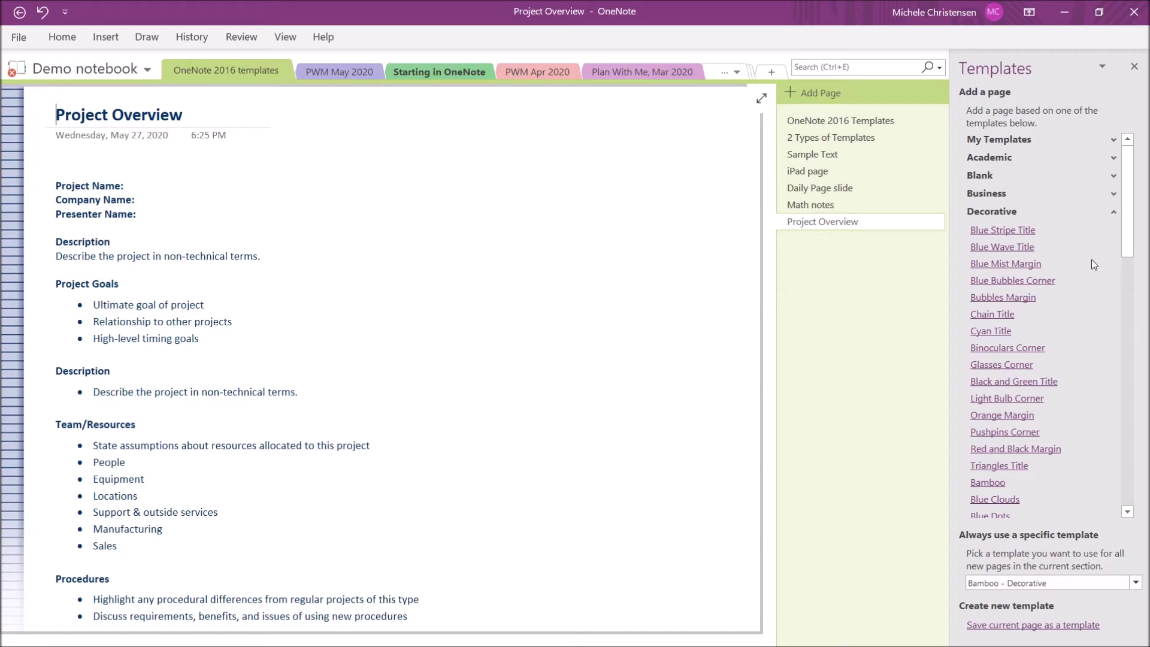
Step: Add a Chain Title template page titled 'Chain title'
{"action": "left_click", "coordinate": [1011, 318]}
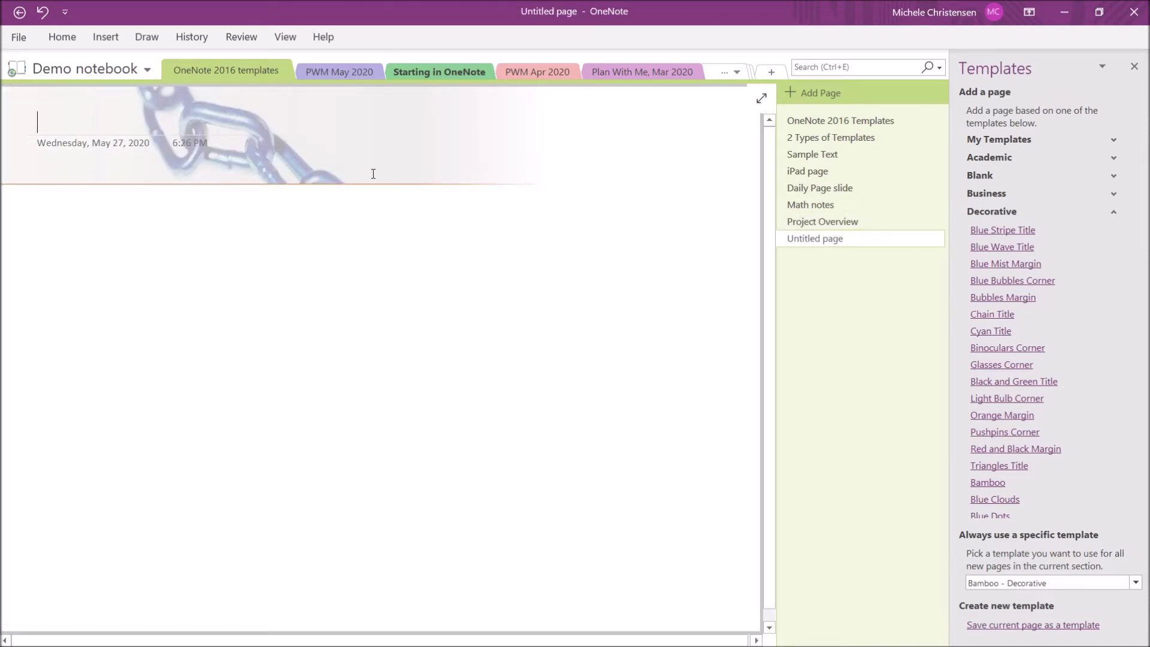
{"action": "type", "text": "Chain title"}
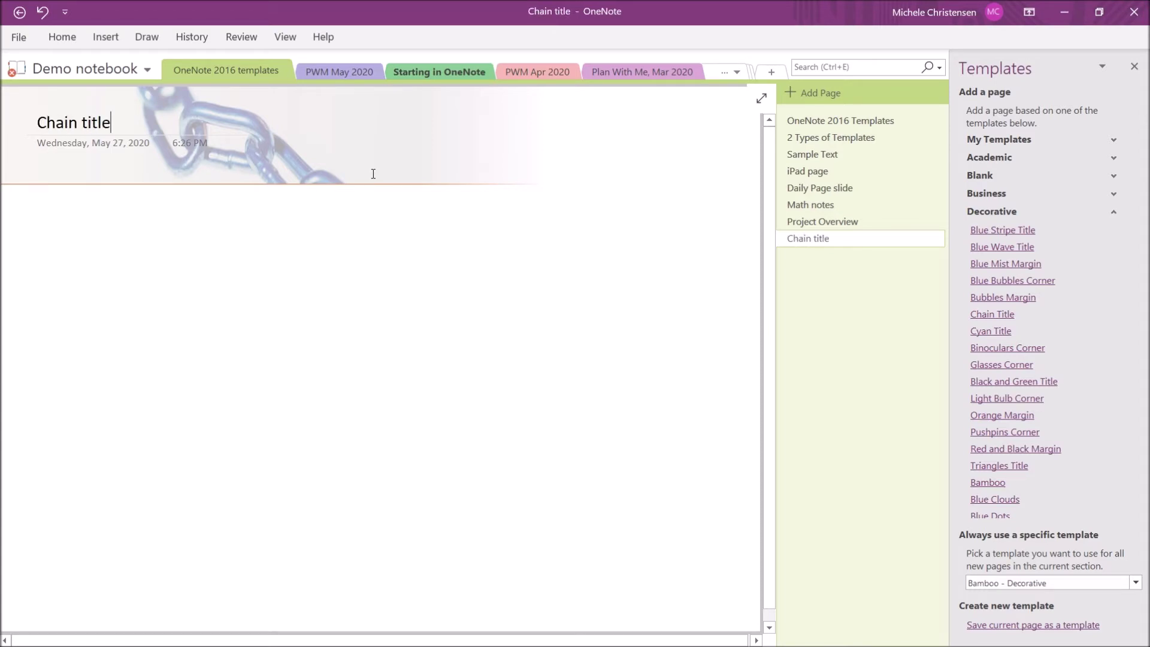
{"action": "left_click_drag", "start_coordinate": [1131, 230], "coordinate": [1130, 274]}
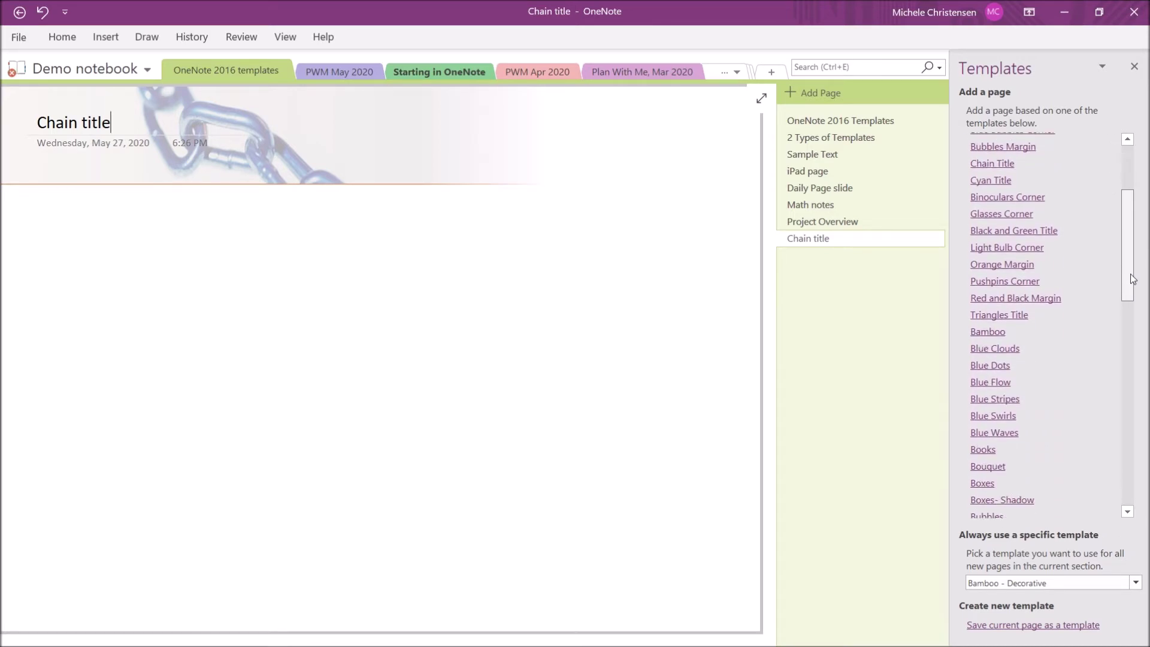
Step: Add a Red and Black Margin template page titled 'Red and black'
{"action": "left_click", "coordinate": [1051, 300]}
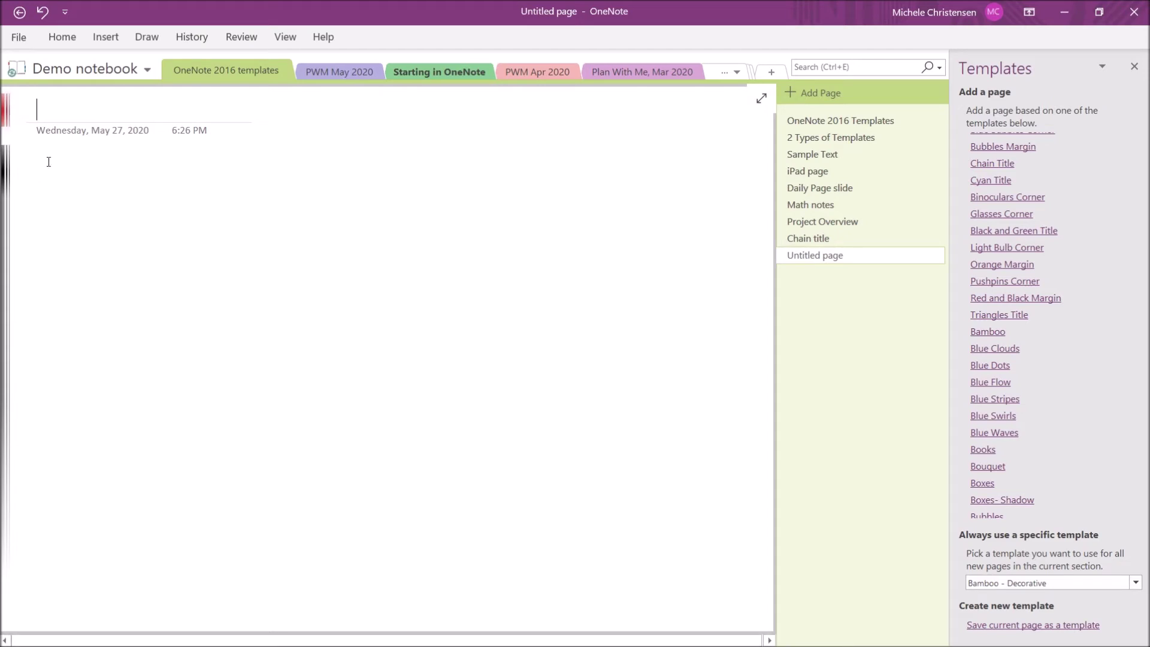
{"action": "type", "text": "Red and black"}
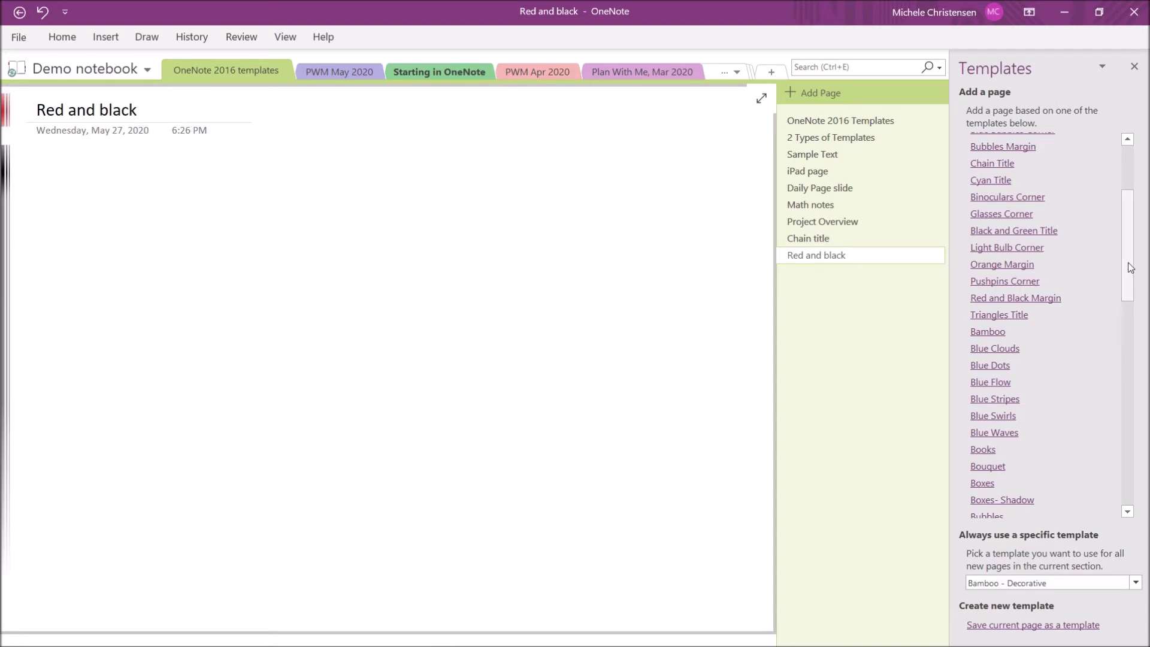
{"action": "left_click_drag", "start_coordinate": [1129, 265], "coordinate": [1130, 256]}
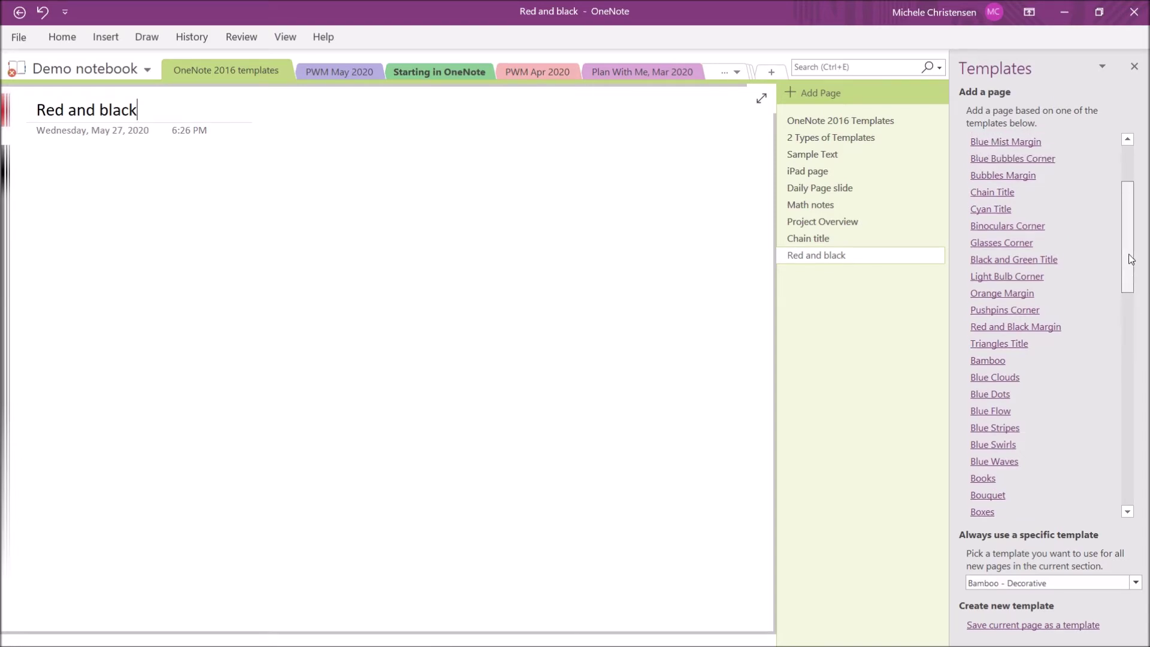
Step: Add a Bamboo template page titled 'Bamboo', then open the iPad page
{"action": "left_click", "coordinate": [988, 360]}
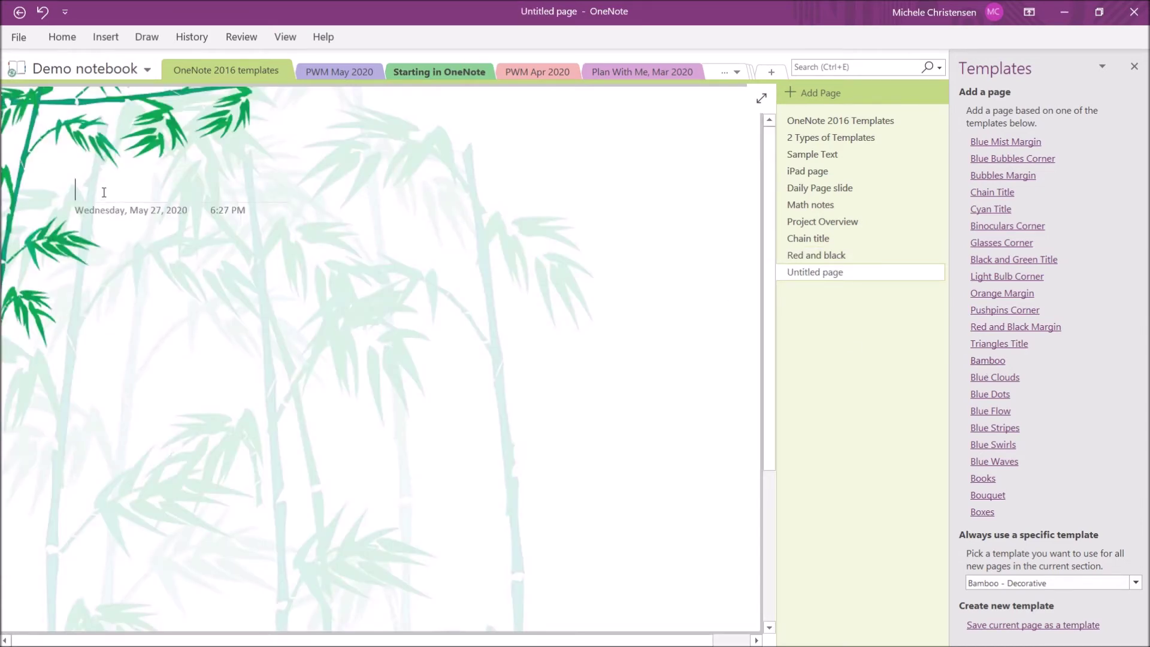
{"action": "type", "text": "Ban"}
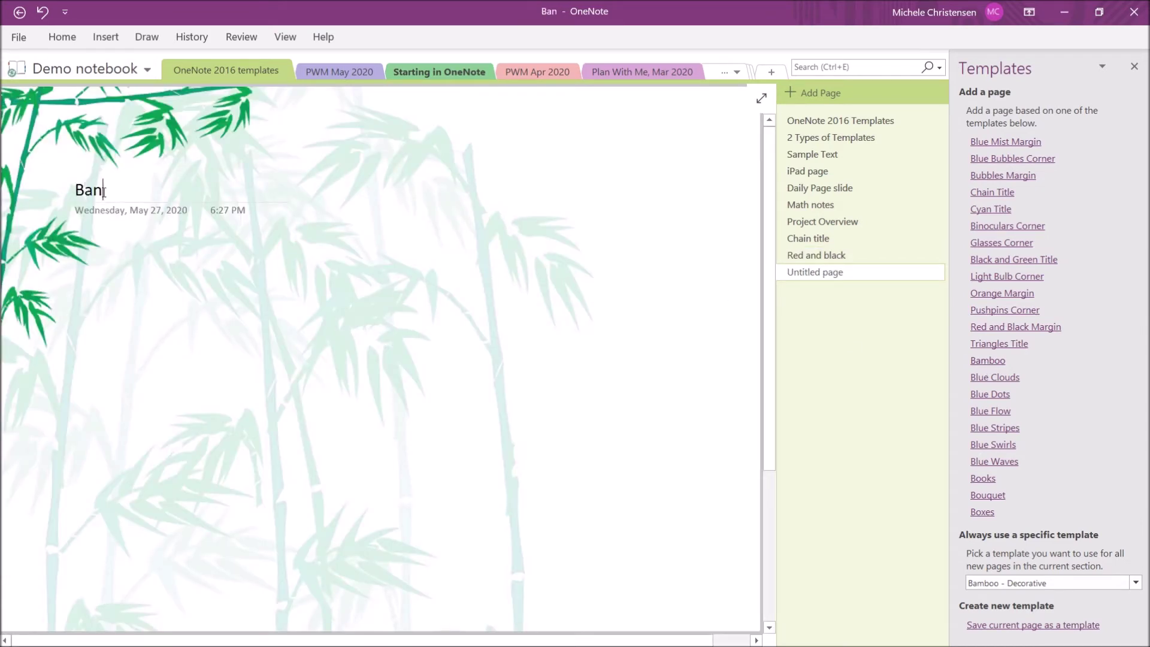
{"action": "key", "text": "BackSpace"}
{"action": "type", "text": "mboo"}
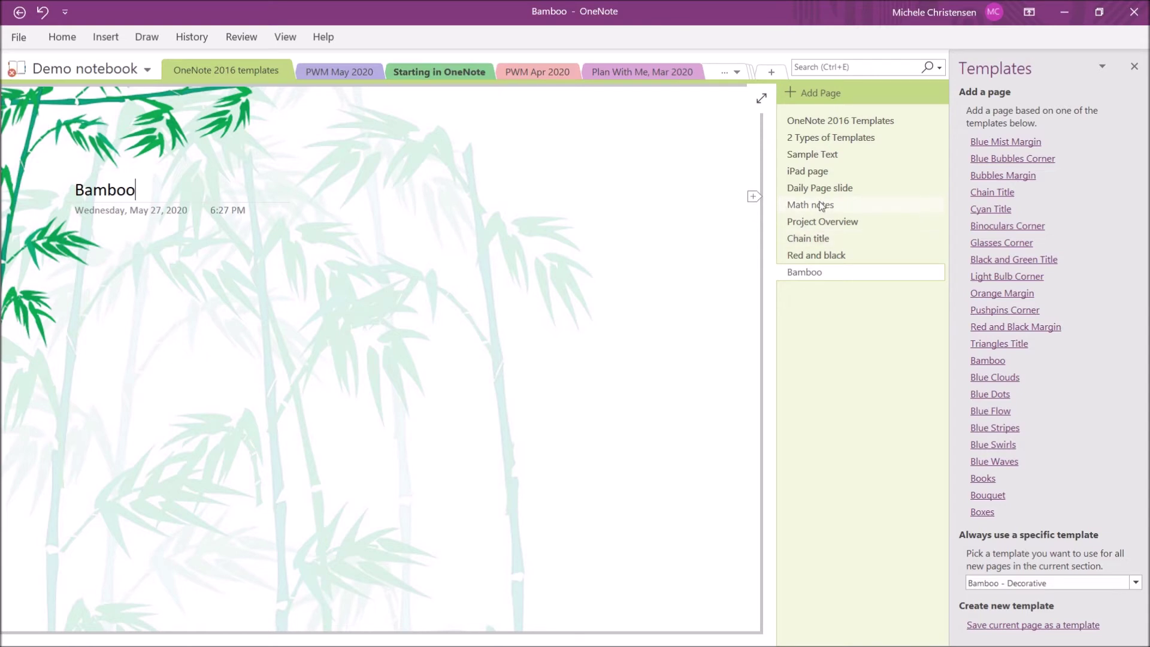
{"action": "left_click", "coordinate": [821, 173]}
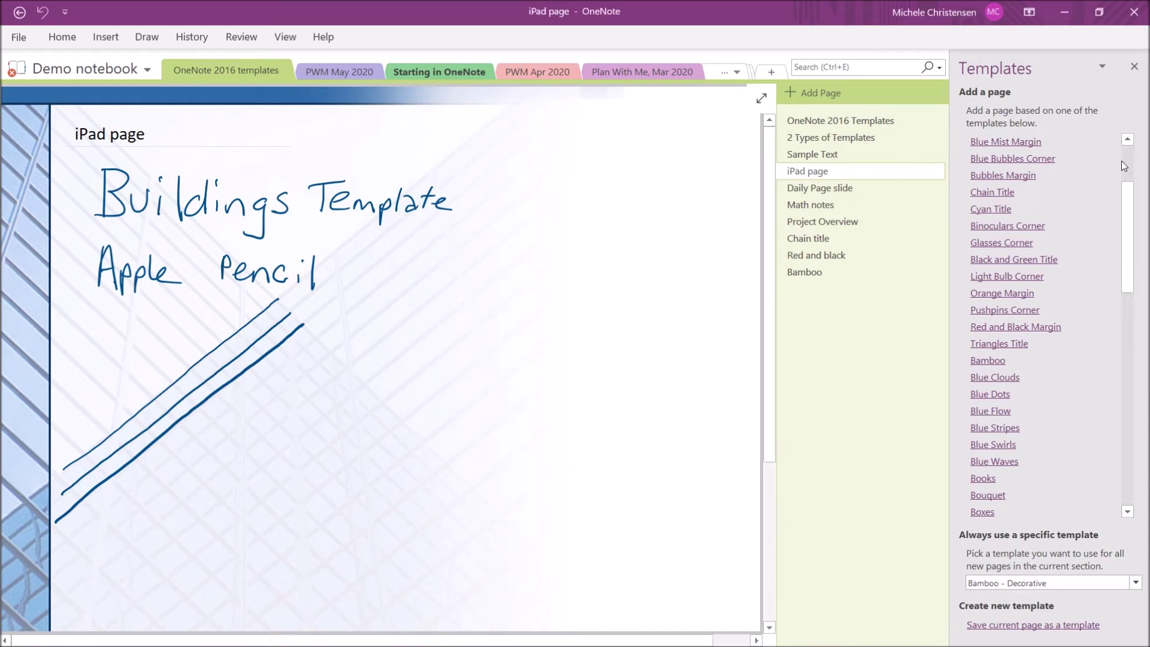
Step: Collapse Decorative and expand Planners to show the Simple, Prioritized and Project To Do List templates
{"action": "left_click_drag", "start_coordinate": [1130, 198], "coordinate": [1130, 157]}
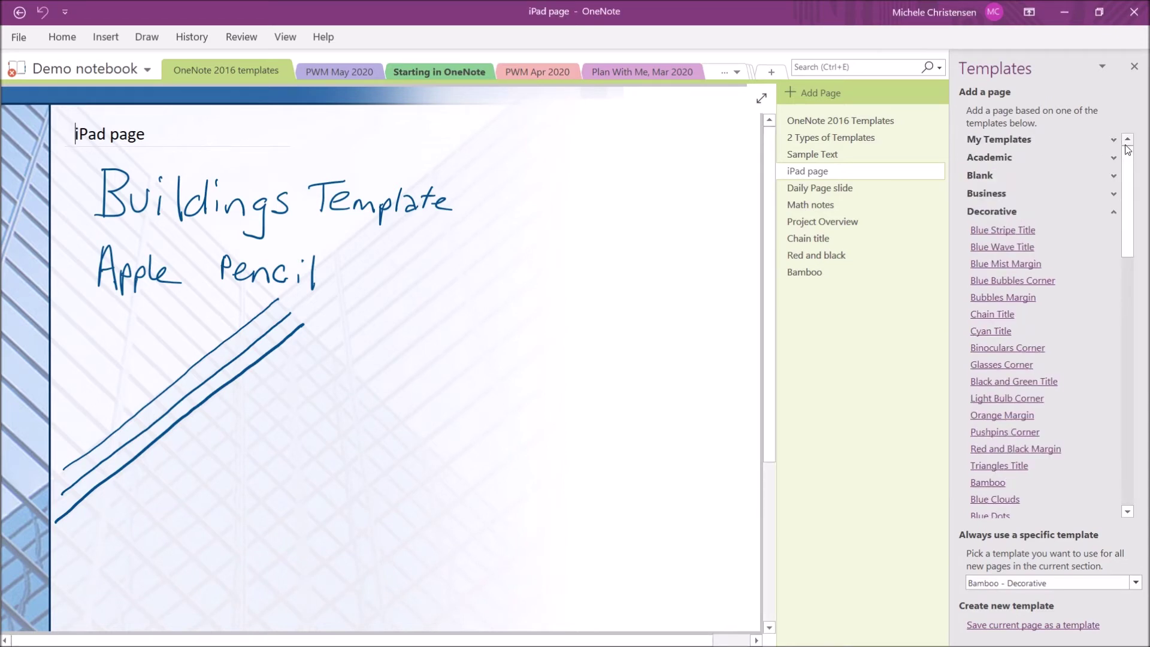
{"action": "left_click", "coordinate": [1113, 211]}
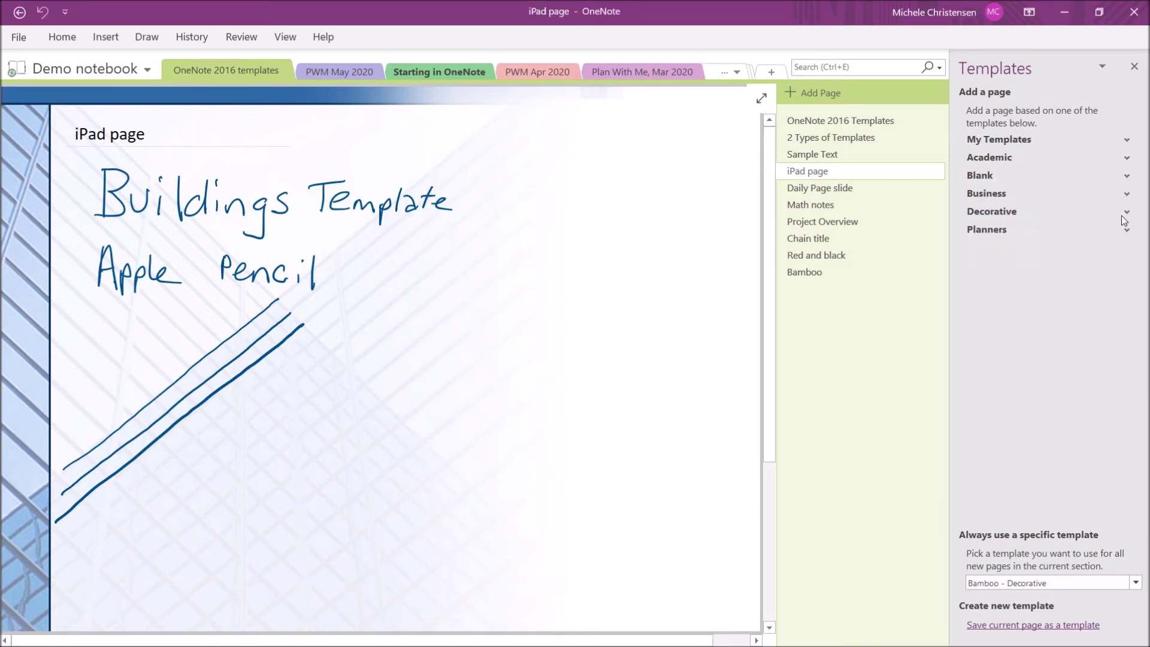
{"action": "left_click", "coordinate": [1128, 231]}
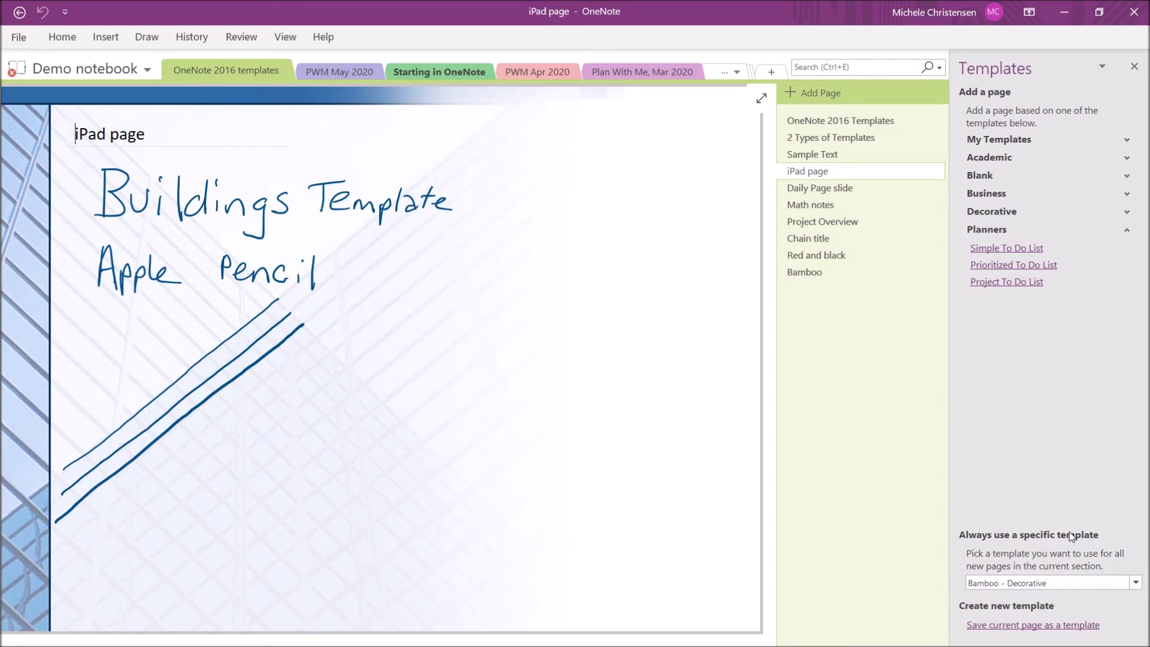
Step: Set 'Books - Decorative' as the default template and add a new page titled 'books'
{"action": "left_click", "coordinate": [1136, 583]}
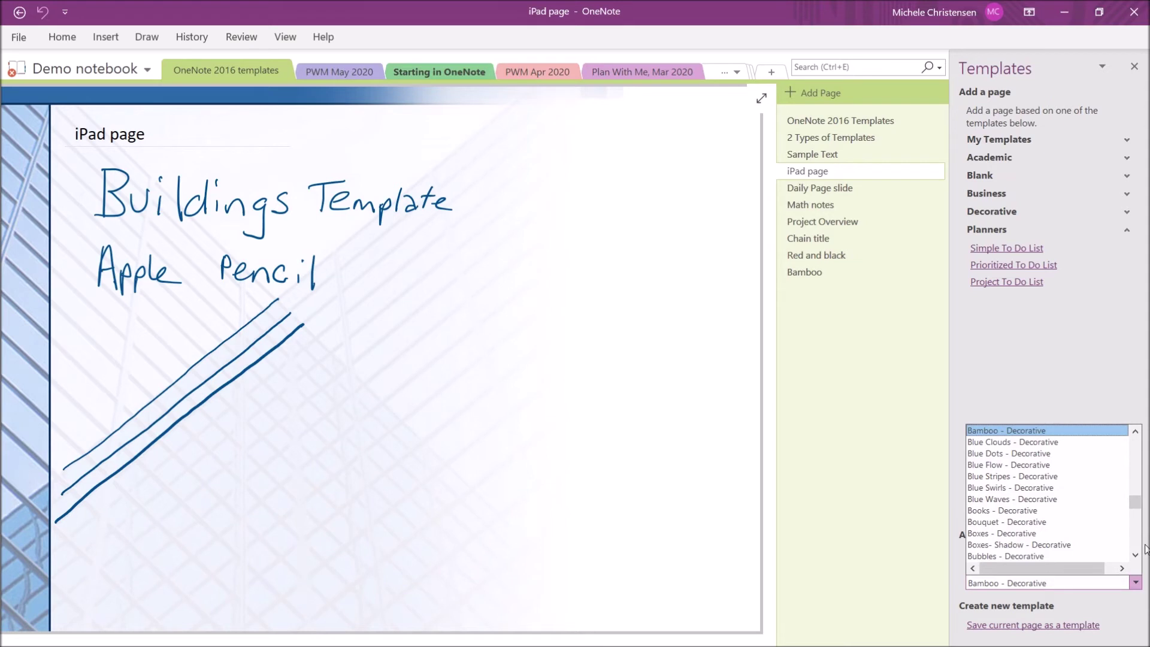
{"action": "left_click", "coordinate": [1065, 512]}
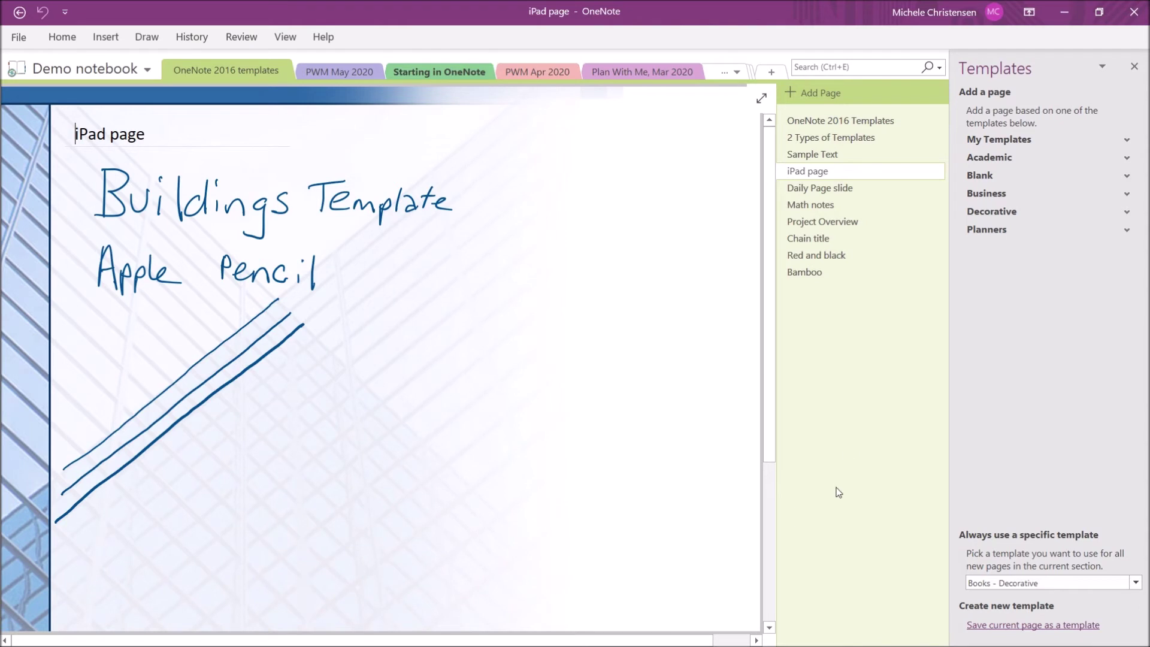
{"action": "left_click", "coordinate": [817, 96]}
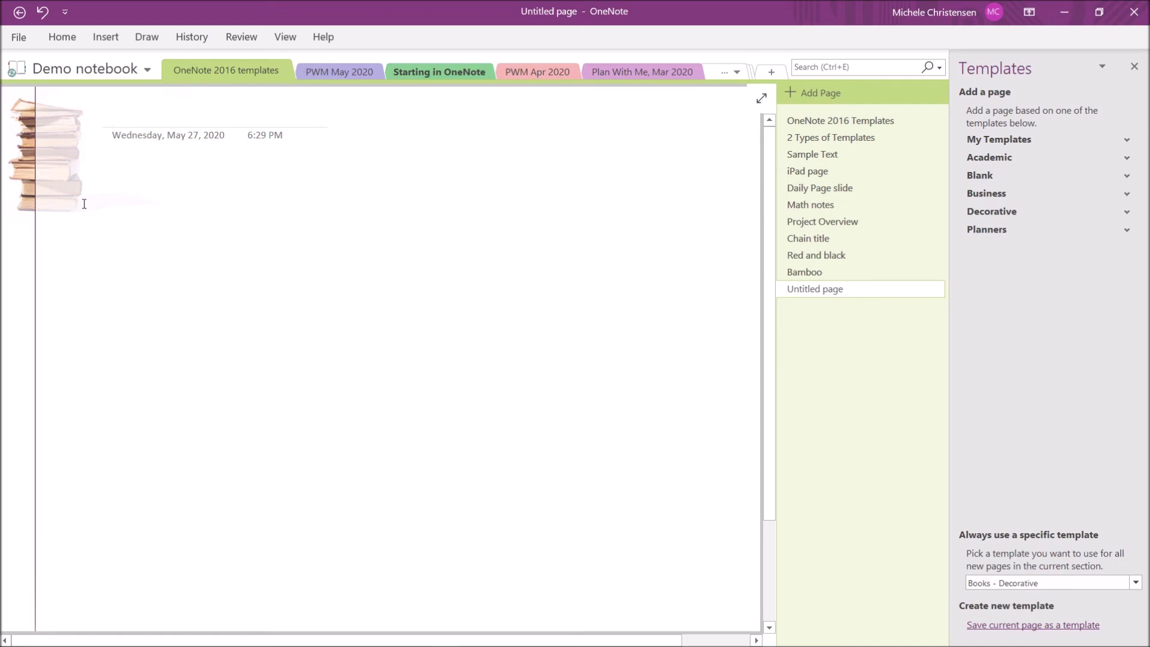
{"action": "type", "text": "b"}
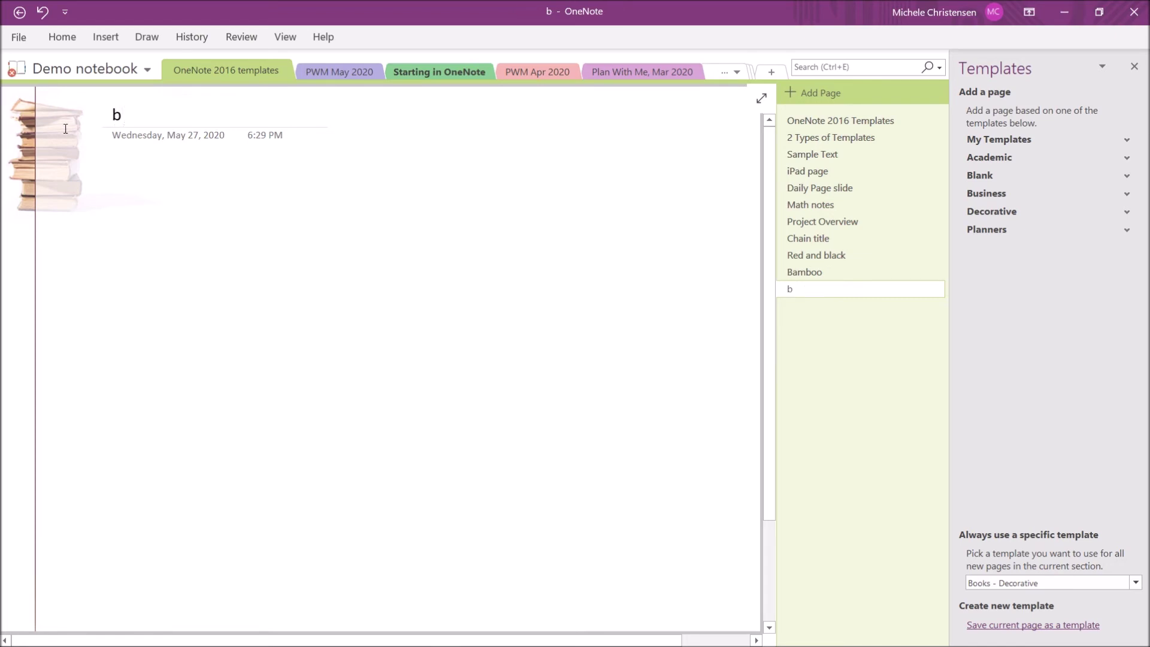
{"action": "type", "text": "ooks"}
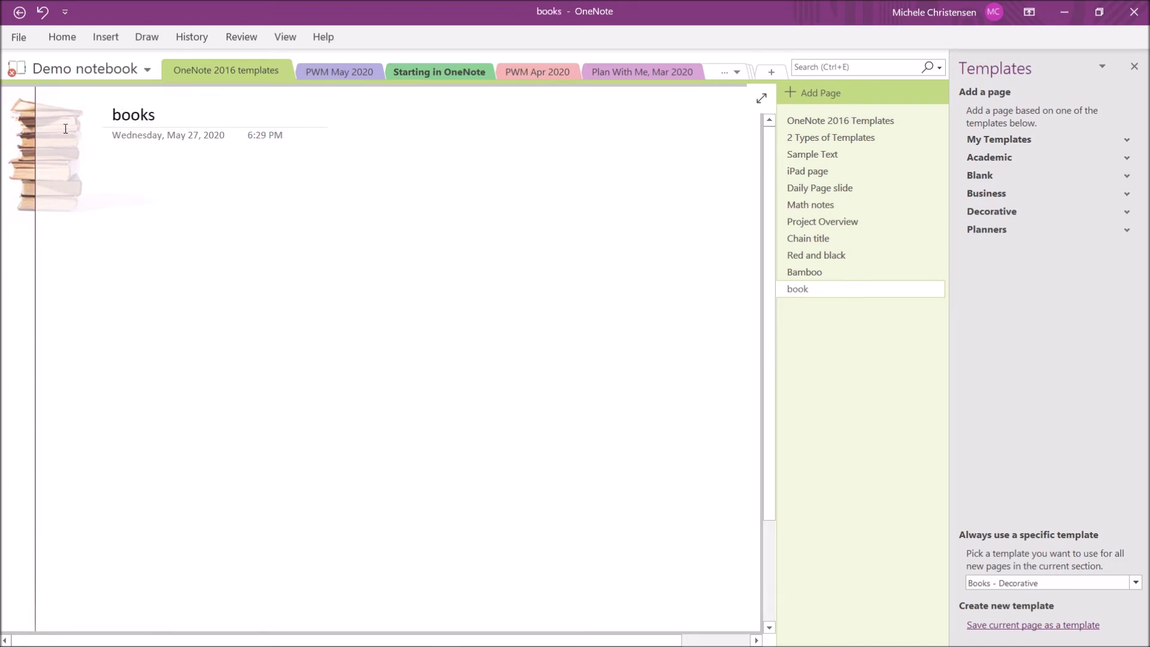
{"action": "key", "text": "Return"}
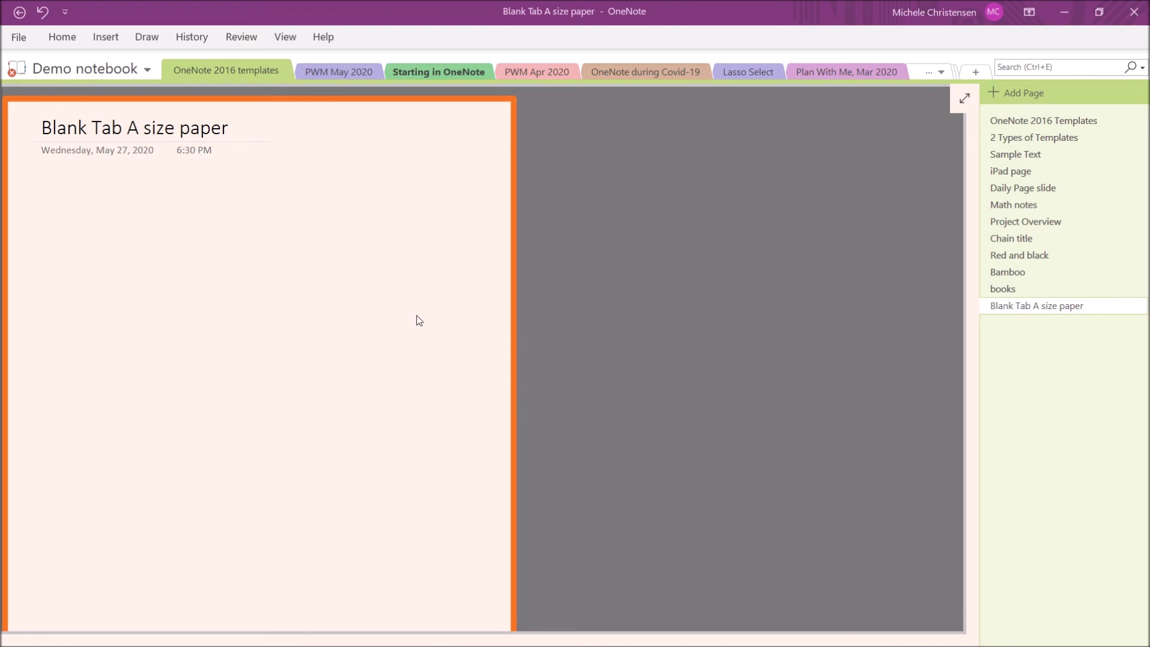
Step: Place the insertion point in the body of the empty Blank Tab A size paper page
{"action": "left_click", "coordinate": [340, 308]}
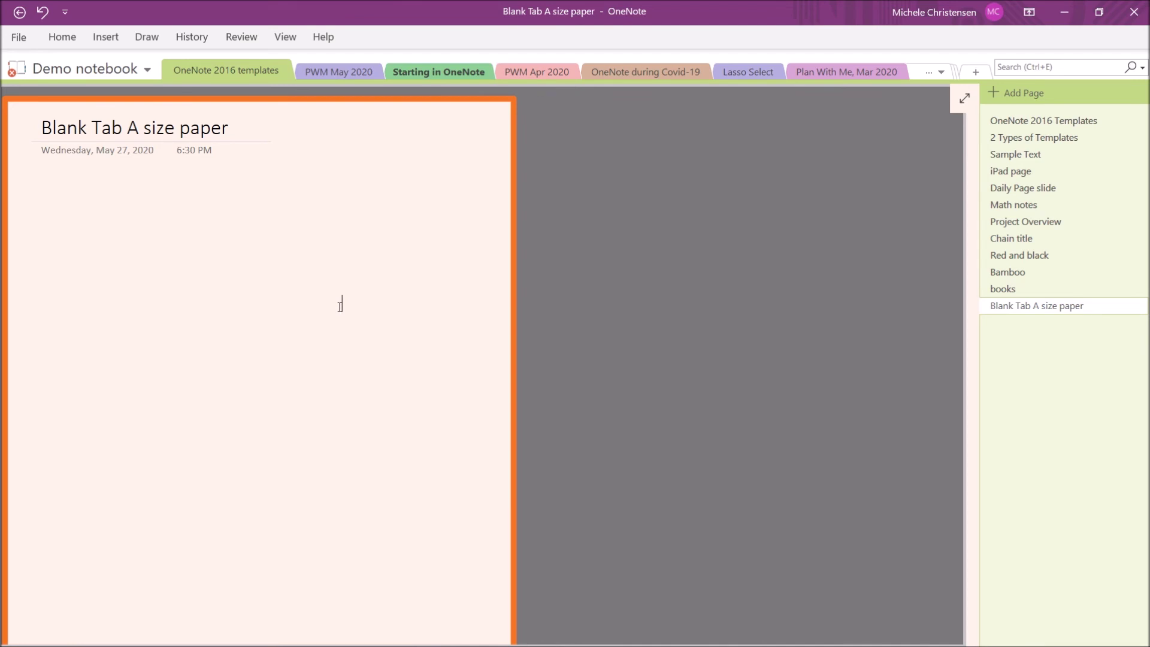
Step: Copy the Sample Text sentence onto the Blank Tab A size paper page past its border, then open Daily Page slide
{"action": "left_click", "coordinate": [1017, 157]}
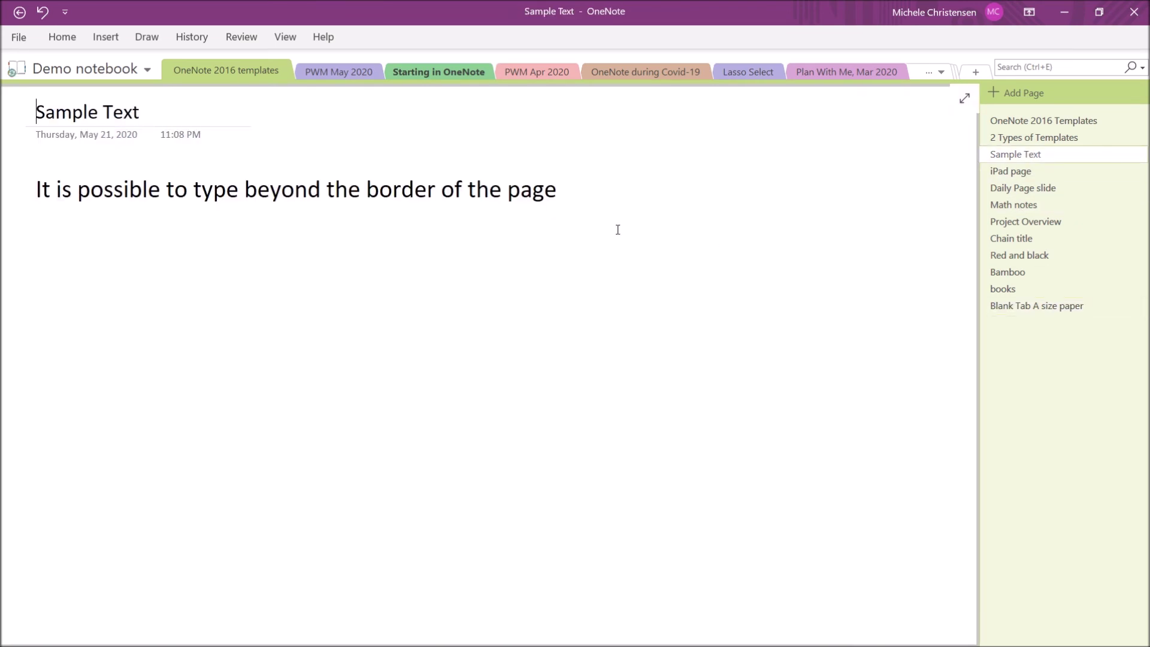
{"action": "left_click_drag", "start_coordinate": [579, 189], "coordinate": [38, 193]}
{"action": "key", "text": "ctrl+c"}
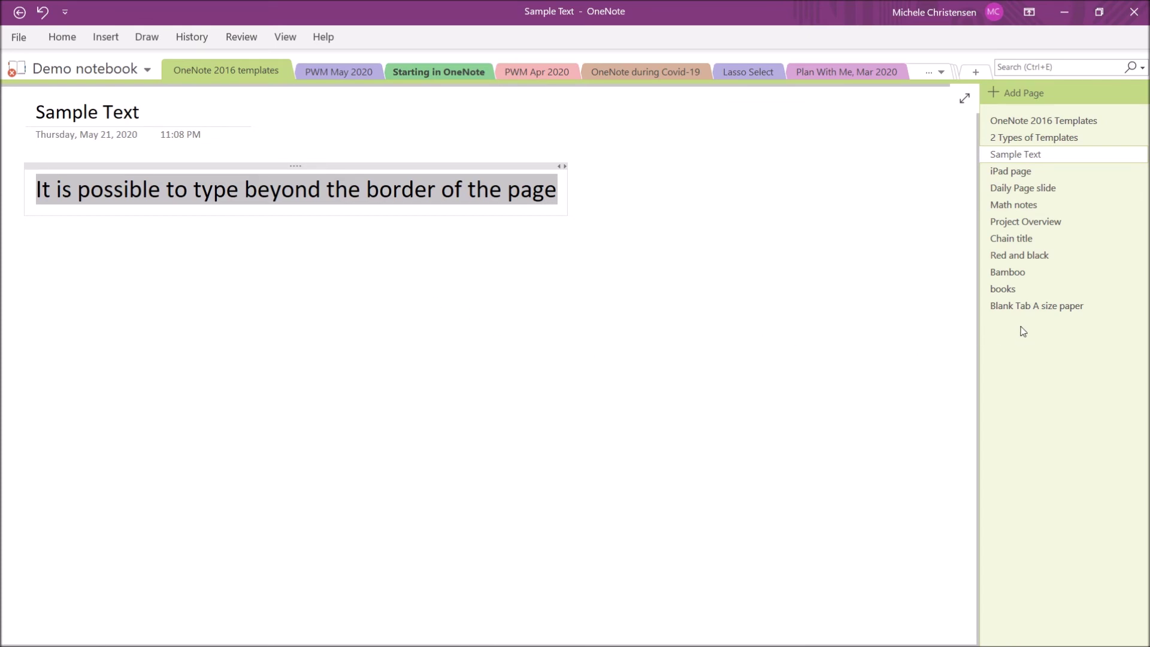
{"action": "left_click", "coordinate": [1024, 307]}
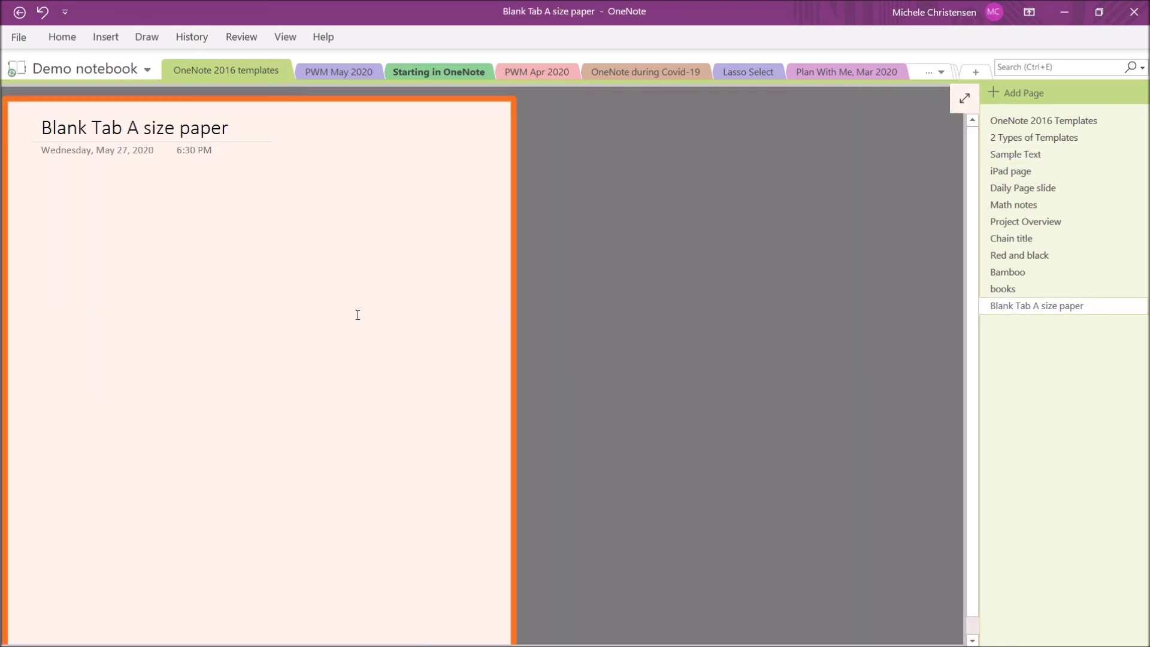
{"action": "key", "text": "ctrl+v"}
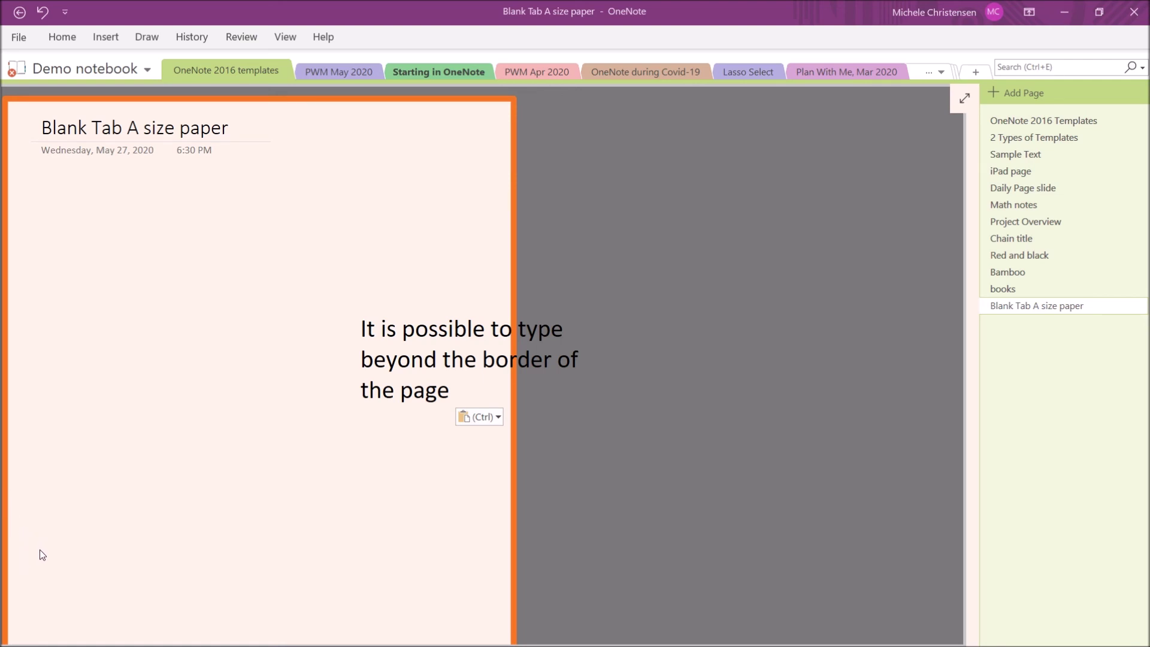
{"action": "left_click", "coordinate": [1013, 188]}
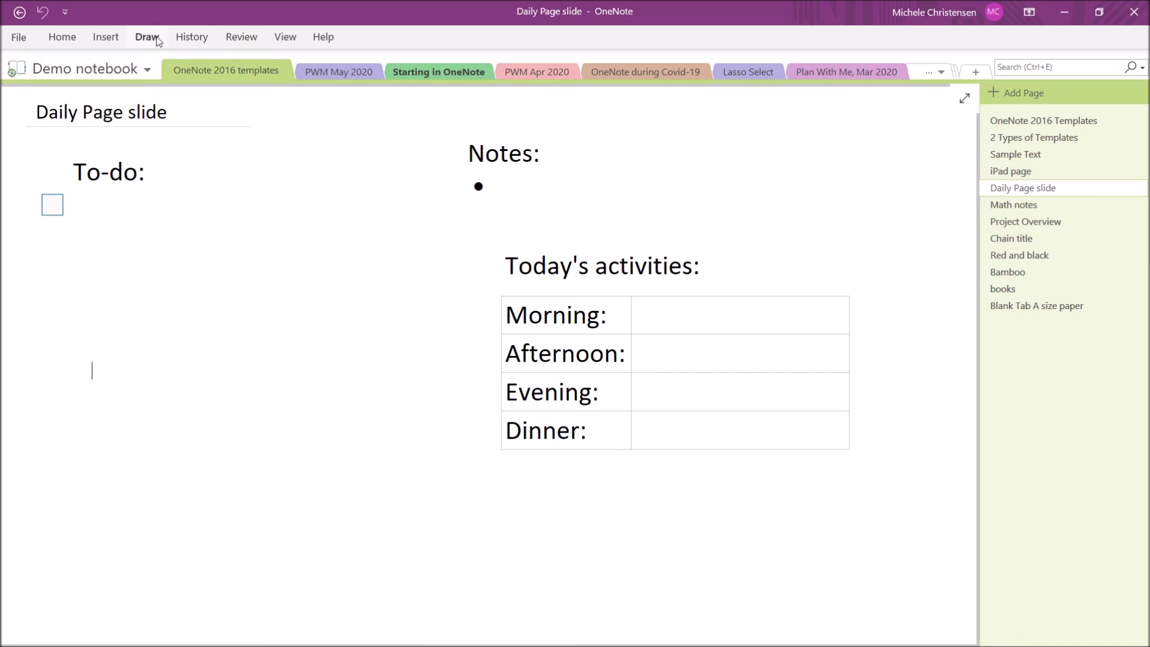
Step: Show the full Templates pane via Insert > Page Templates beside the Daily Page slide page
{"action": "left_click", "coordinate": [107, 37]}
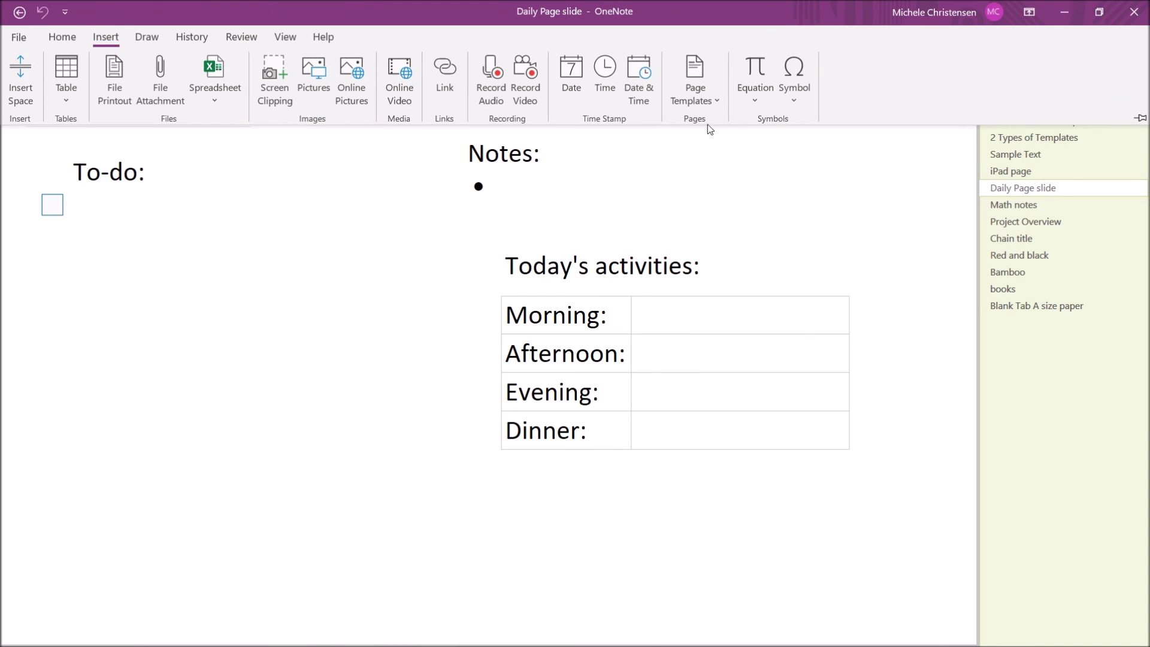
{"action": "left_click", "coordinate": [716, 100]}
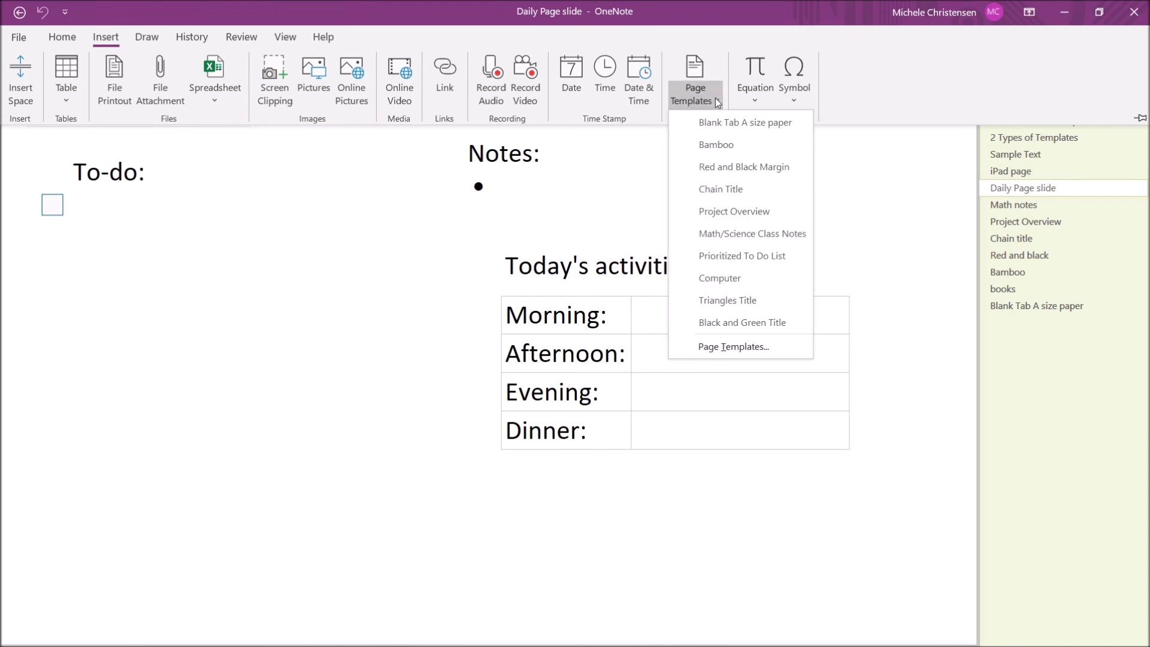
{"action": "left_click", "coordinate": [737, 343]}
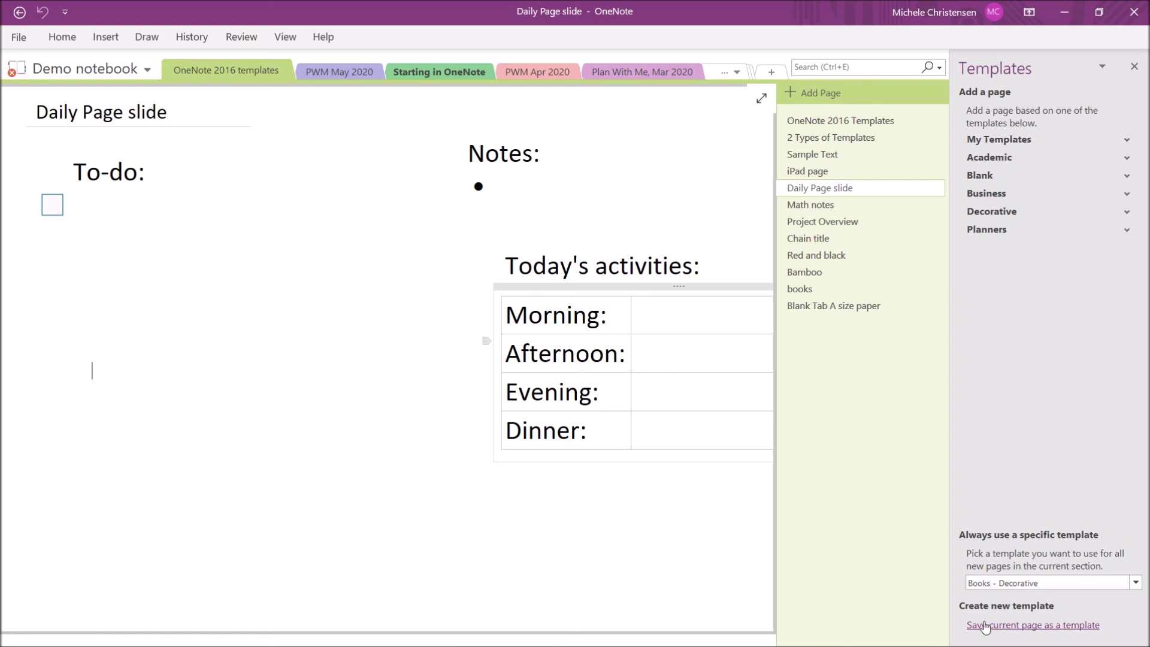
Step: Save the current page as template 'Daily page version 1' and check it under My Templates
{"action": "left_click", "coordinate": [985, 627]}
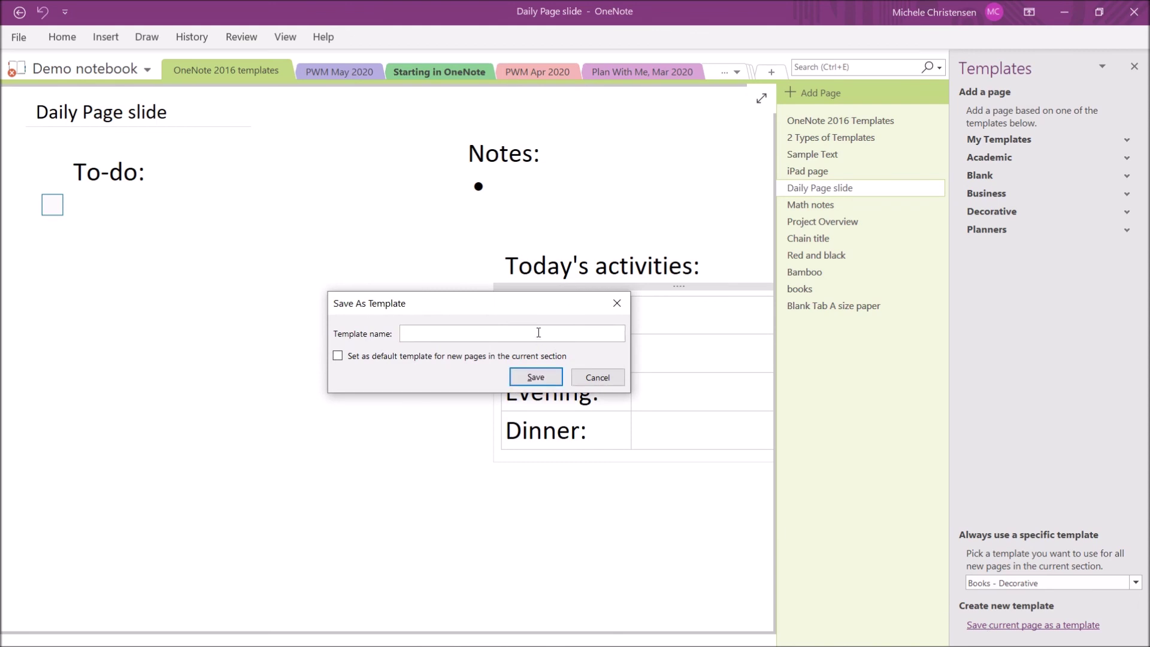
{"action": "type", "text": "Daily page version 1"}
{"action": "left_click", "coordinate": [529, 378]}
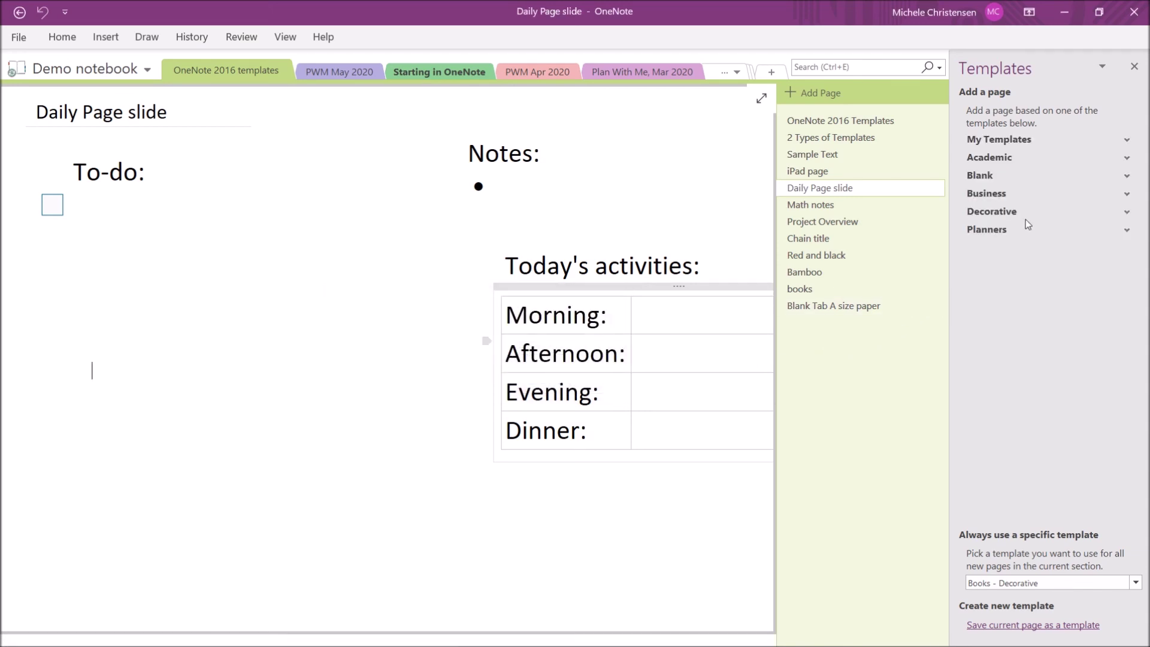
{"action": "left_click", "coordinate": [1127, 140]}
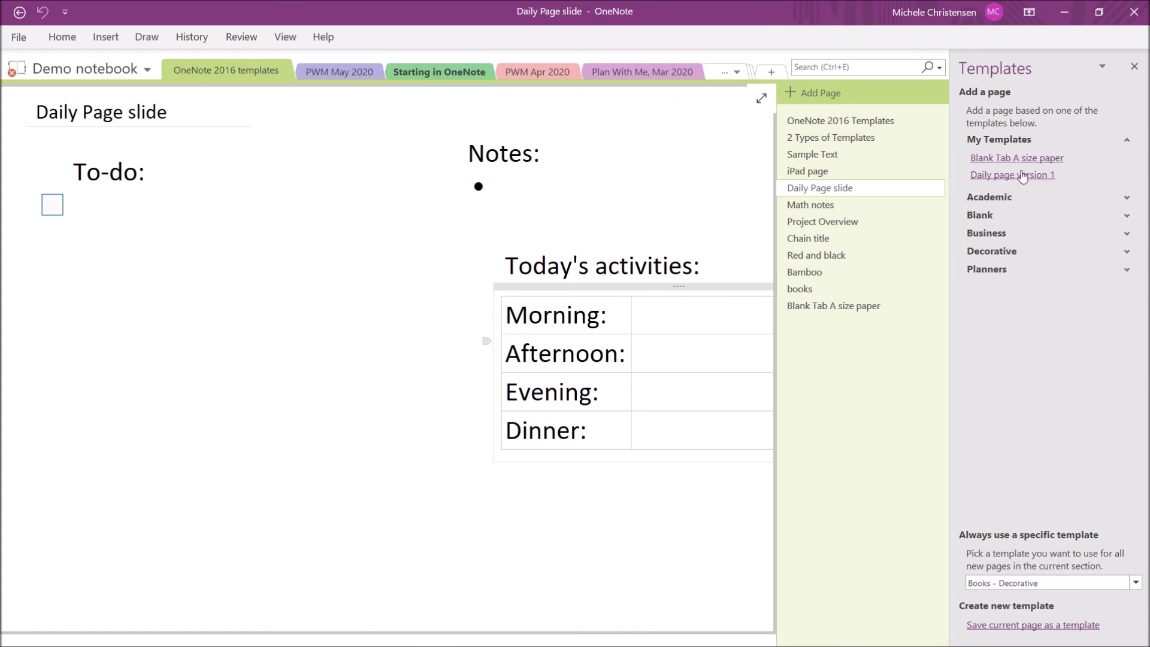